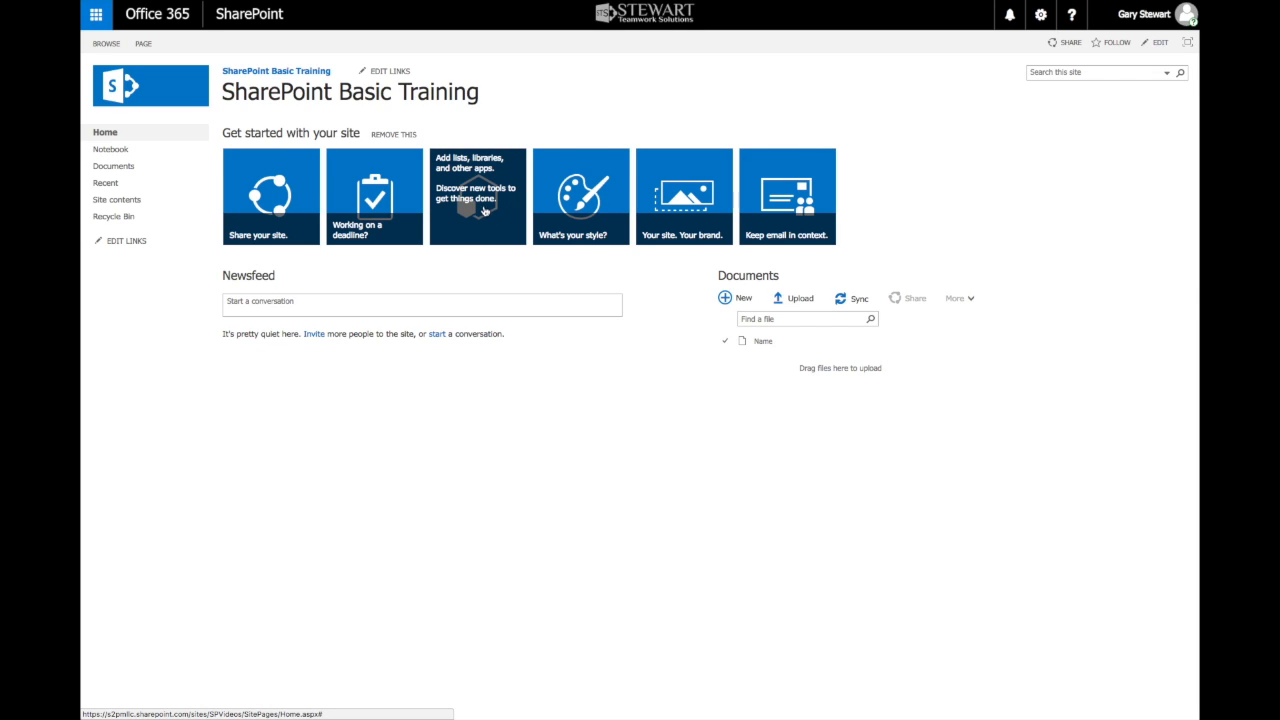
Add a Custom List app named Employees to the SharePoint Basic Training site.
{"action": "left_click", "coordinate": [485, 205]}
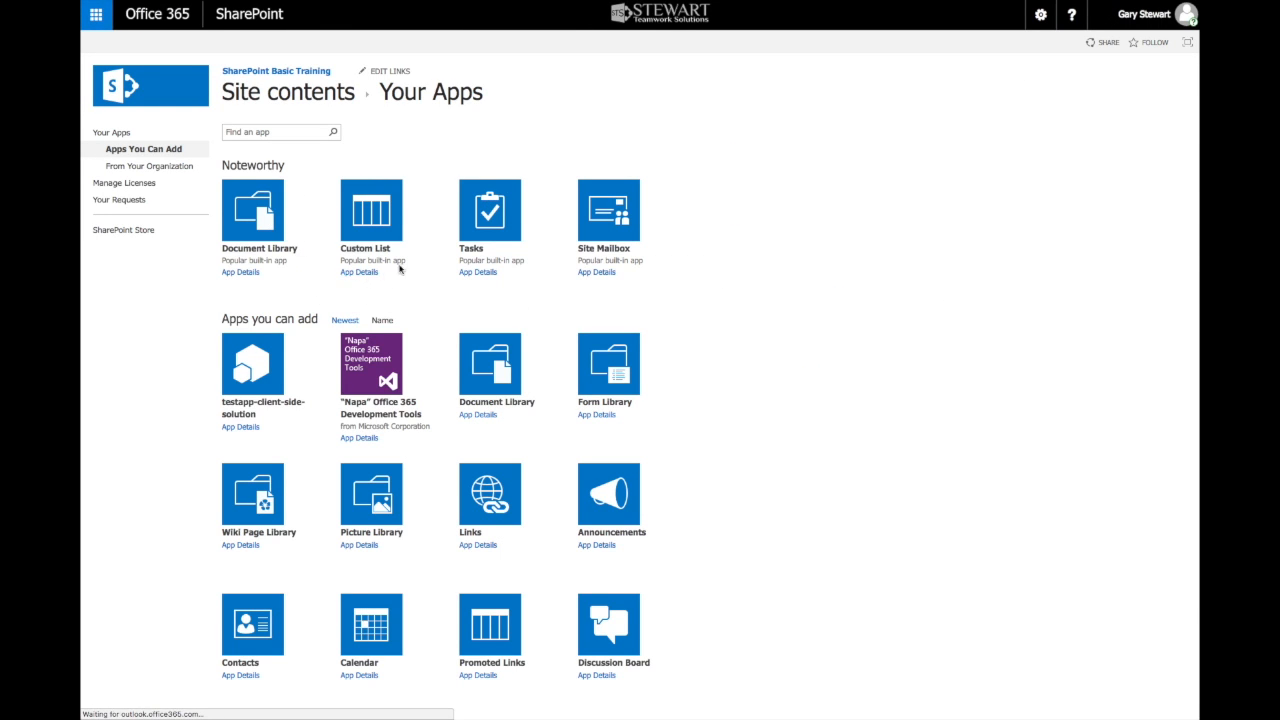
{"action": "left_click", "coordinate": [378, 236]}
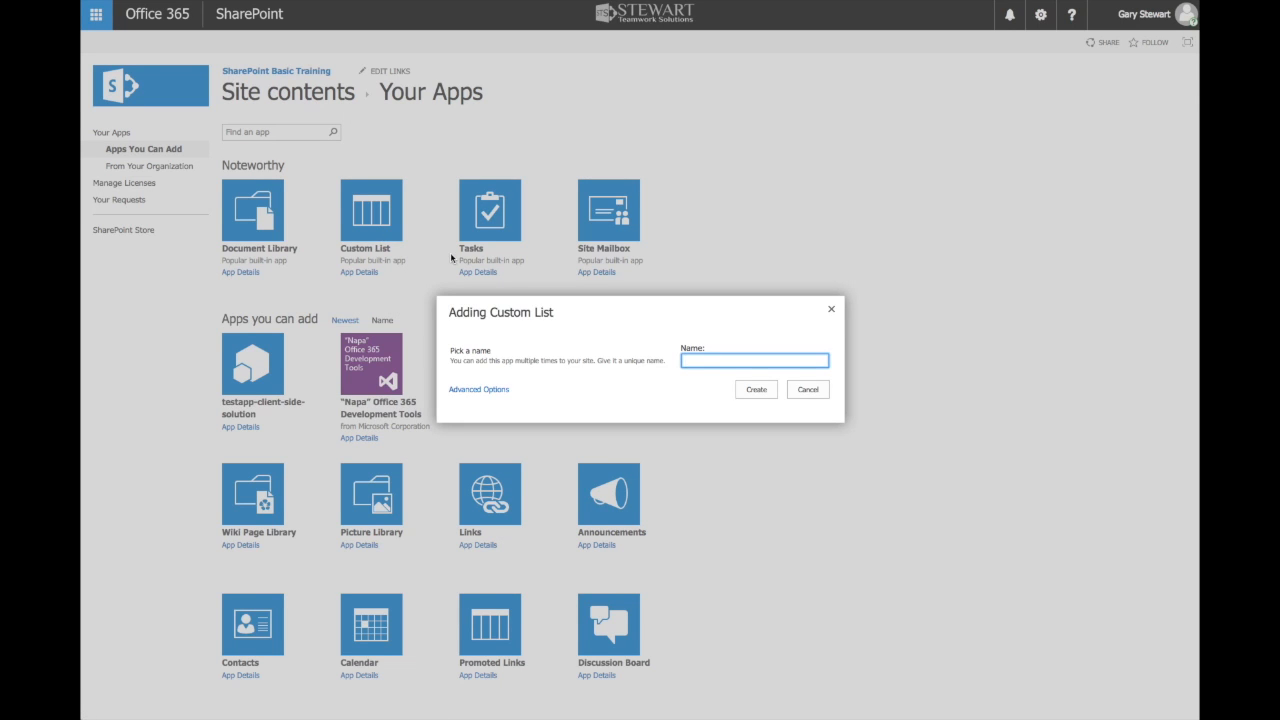
{"action": "type", "text": "Employees"}
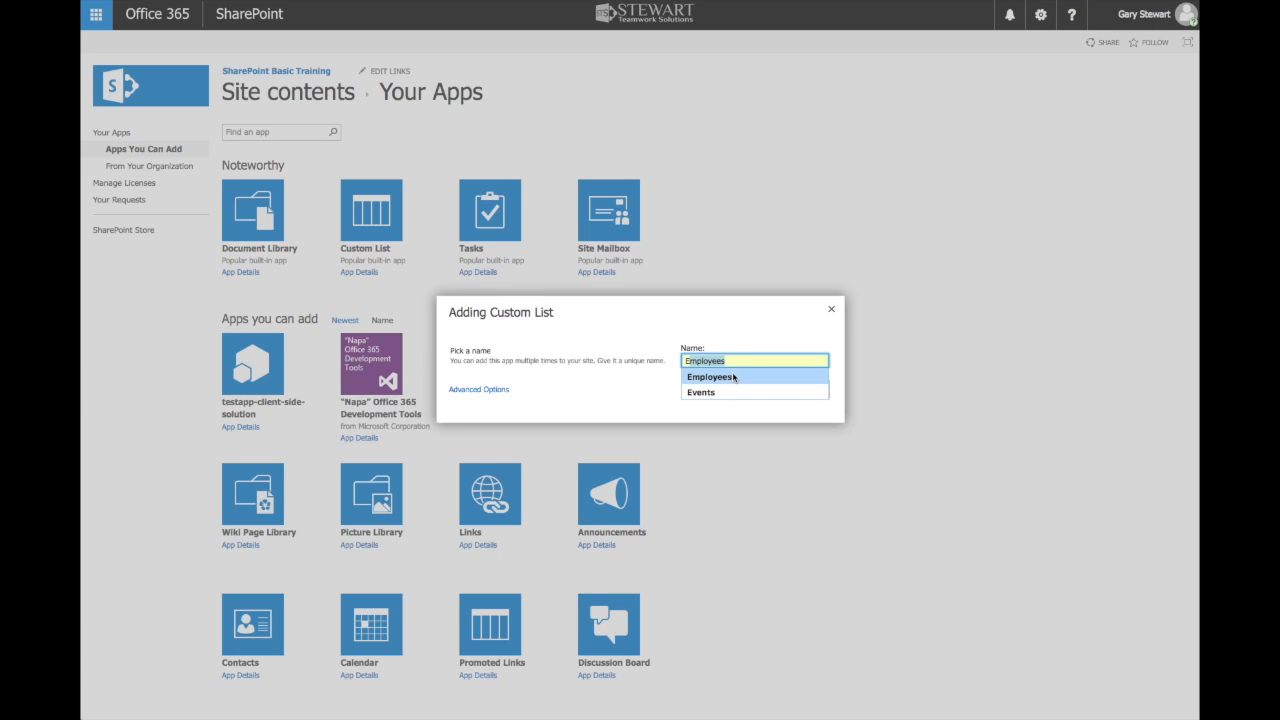
{"action": "left_click", "coordinate": [733, 377]}
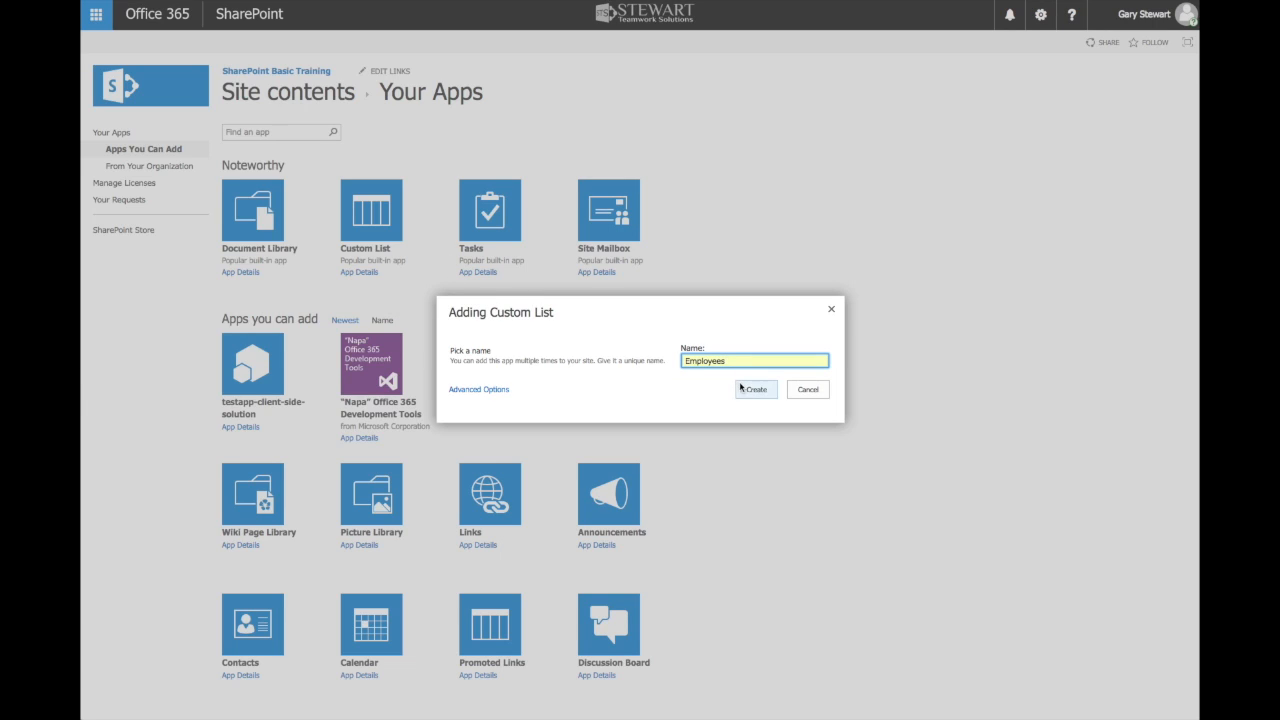
{"action": "left_click", "coordinate": [756, 390]}
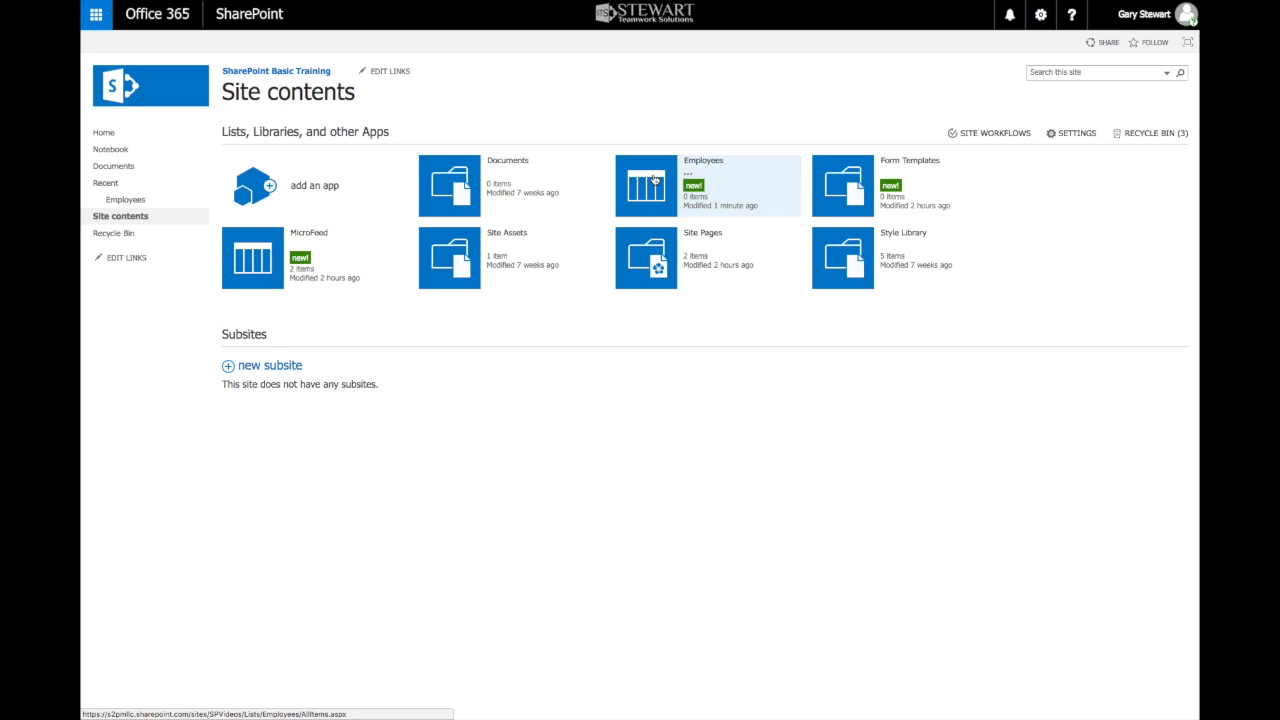
Open the Employees list's settings and create a single-line-of-text column called Name.
{"action": "left_click", "coordinate": [654, 178]}
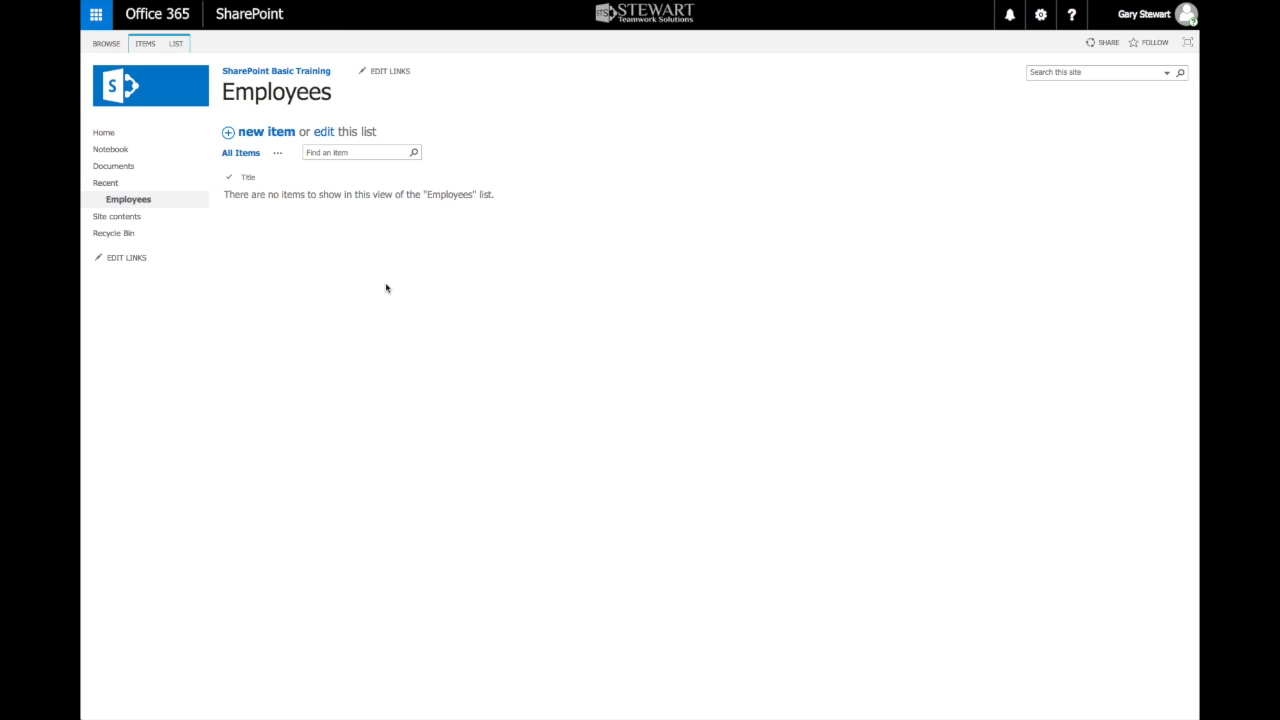
{"action": "left_click", "coordinate": [177, 45]}
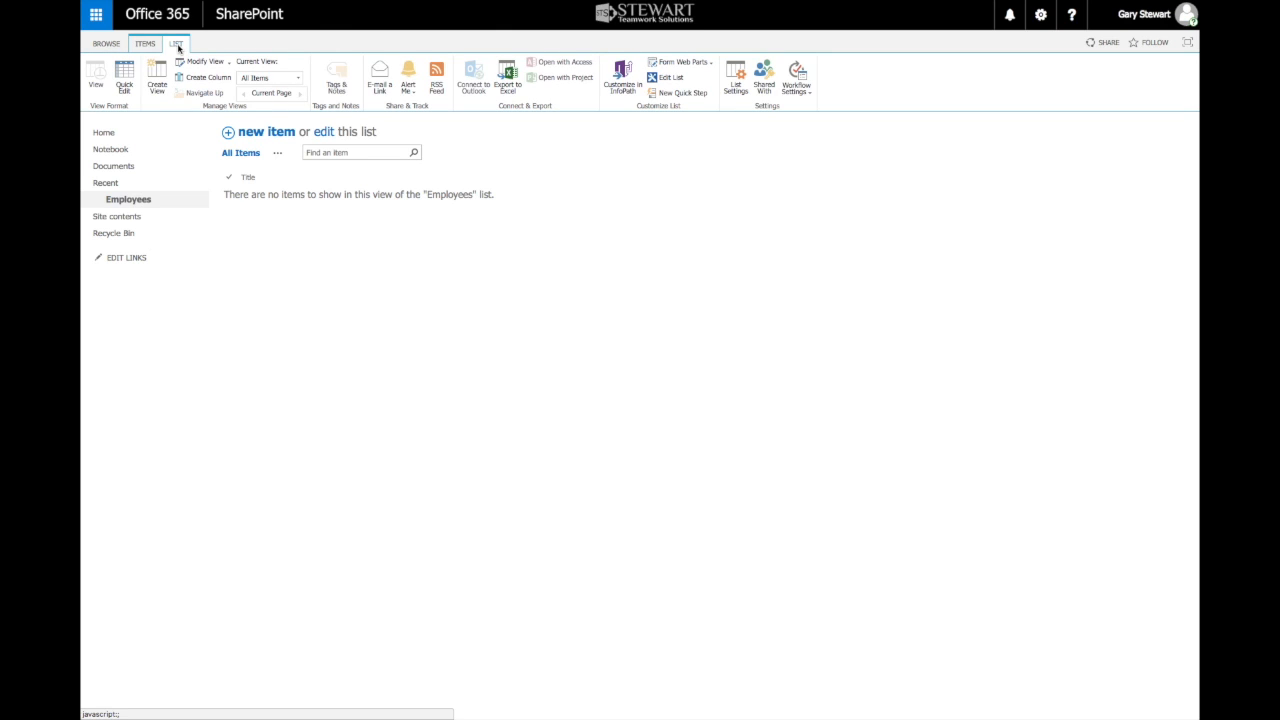
{"action": "left_click", "coordinate": [738, 79]}
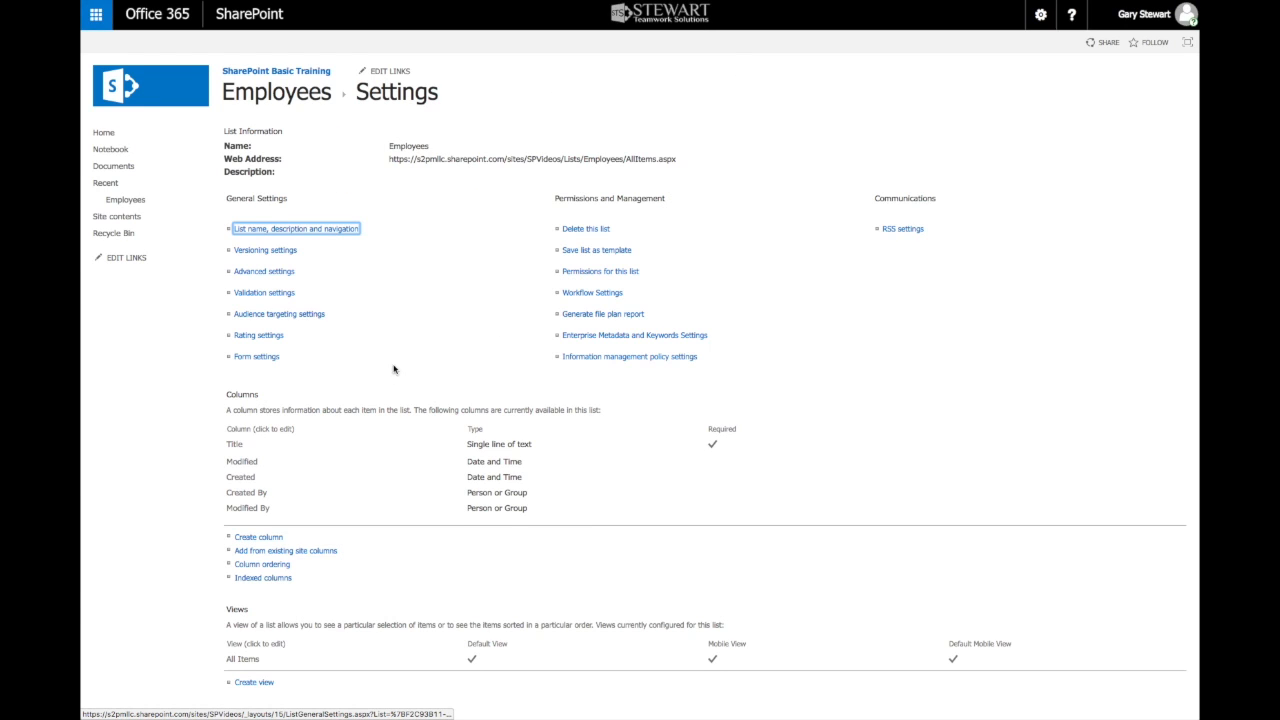
{"action": "scroll", "coordinate": [400, 367], "scroll_direction": "down", "scroll_amount": 1}
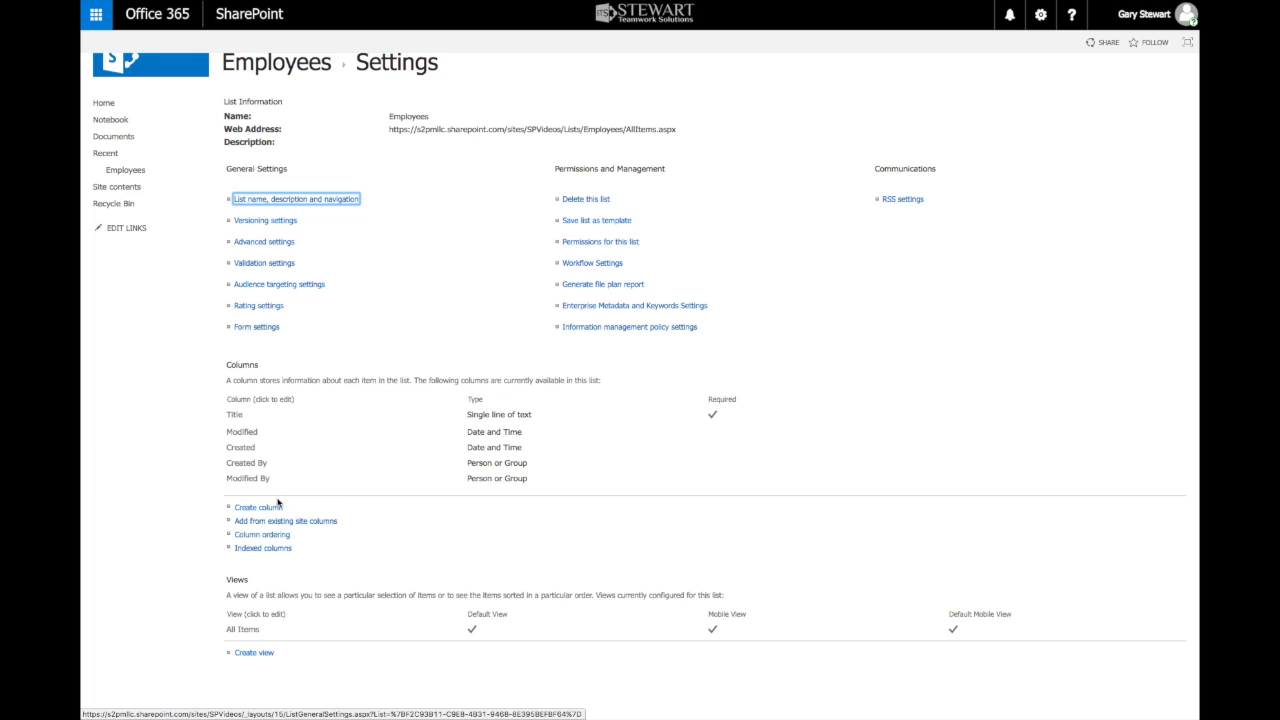
{"action": "left_click", "coordinate": [259, 509]}
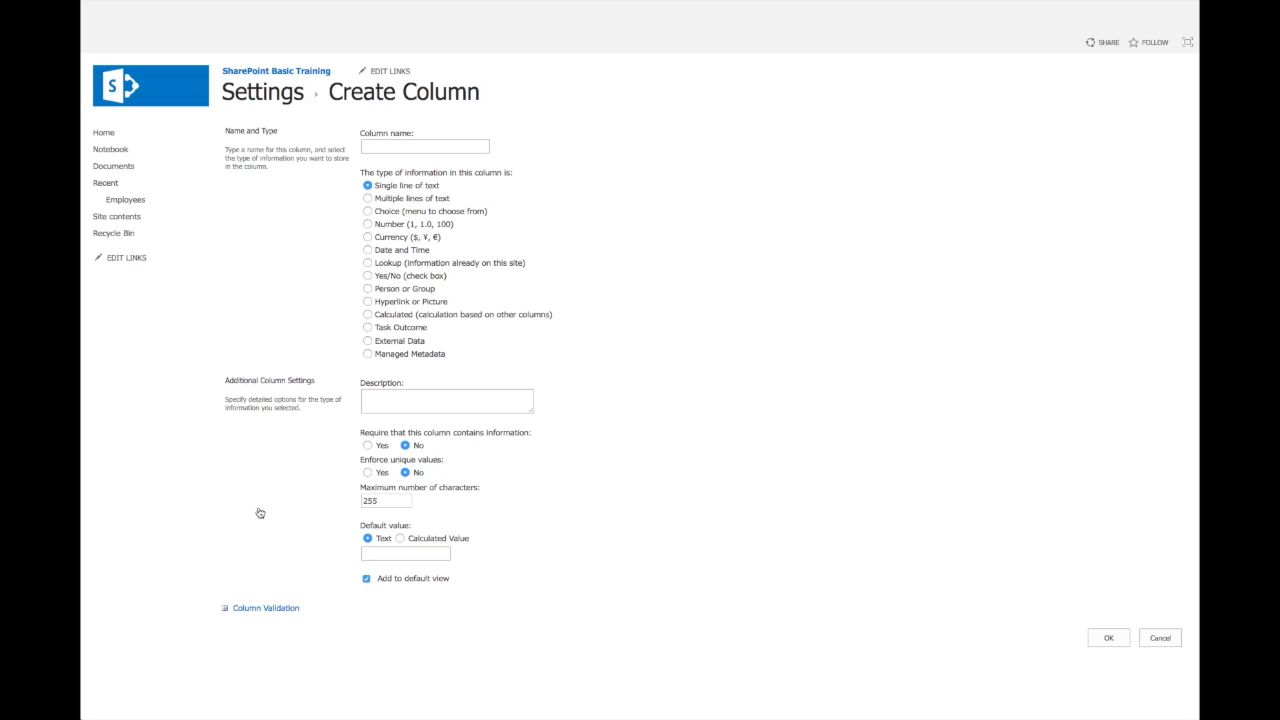
{"action": "type", "text": "Name"}
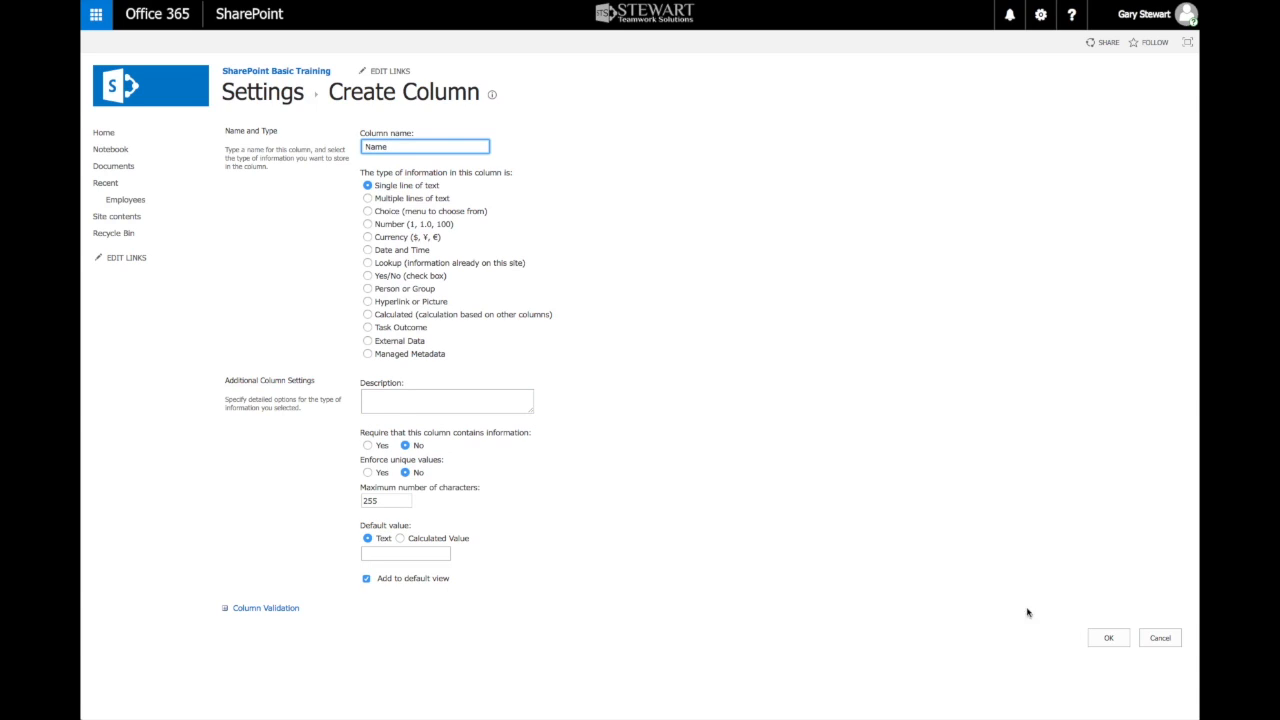
{"action": "left_click", "coordinate": [1114, 640]}
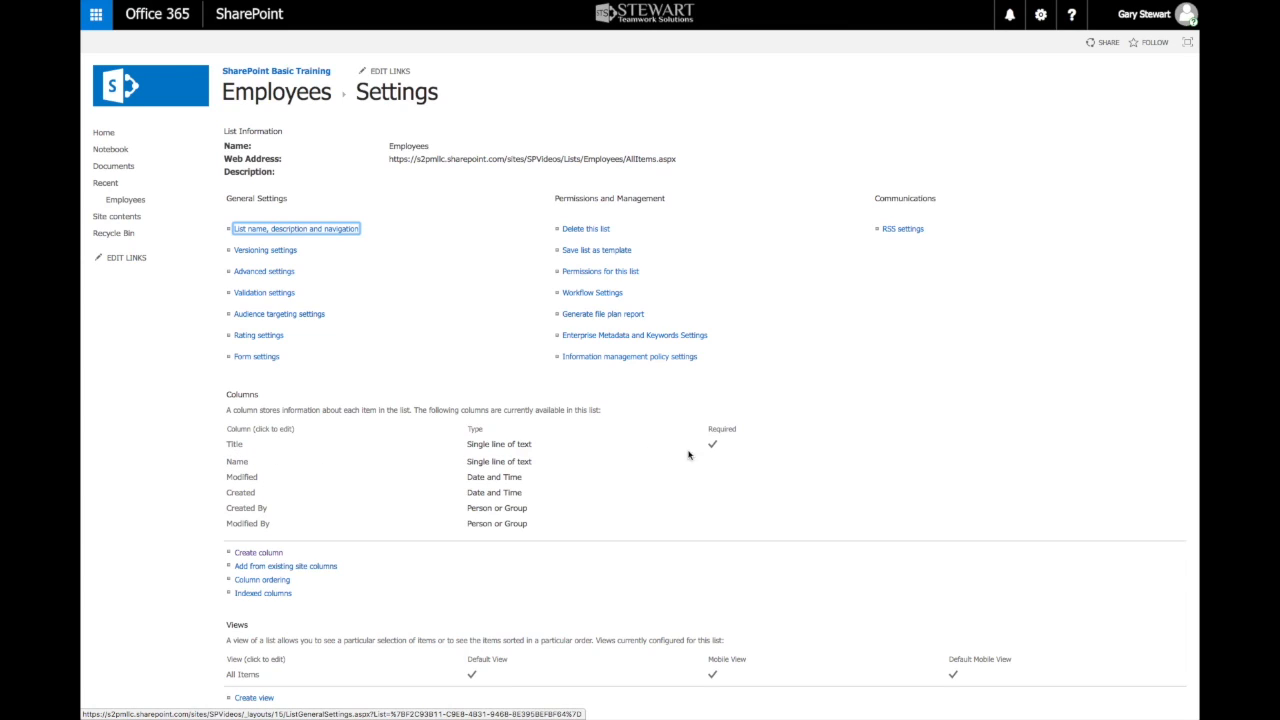
Edit the Title column so that it is no longer required to contain information.
{"action": "left_click", "coordinate": [237, 448]}
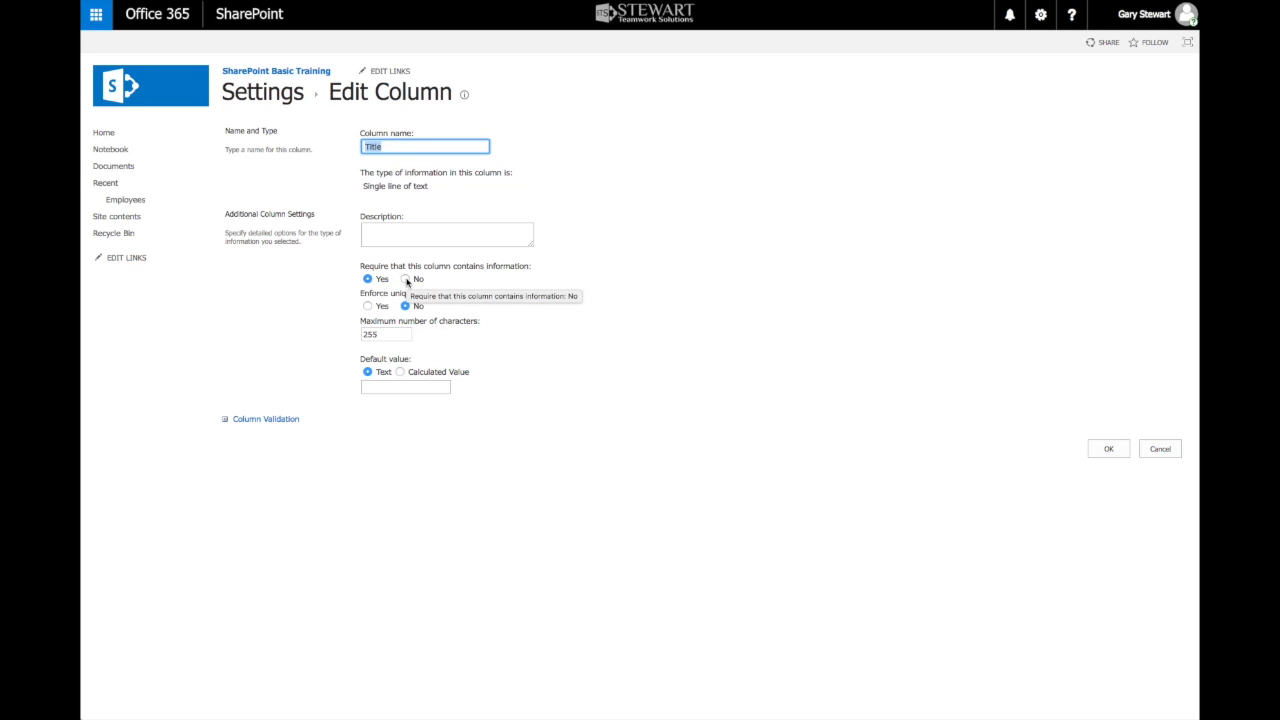
{"action": "left_click", "coordinate": [405, 279]}
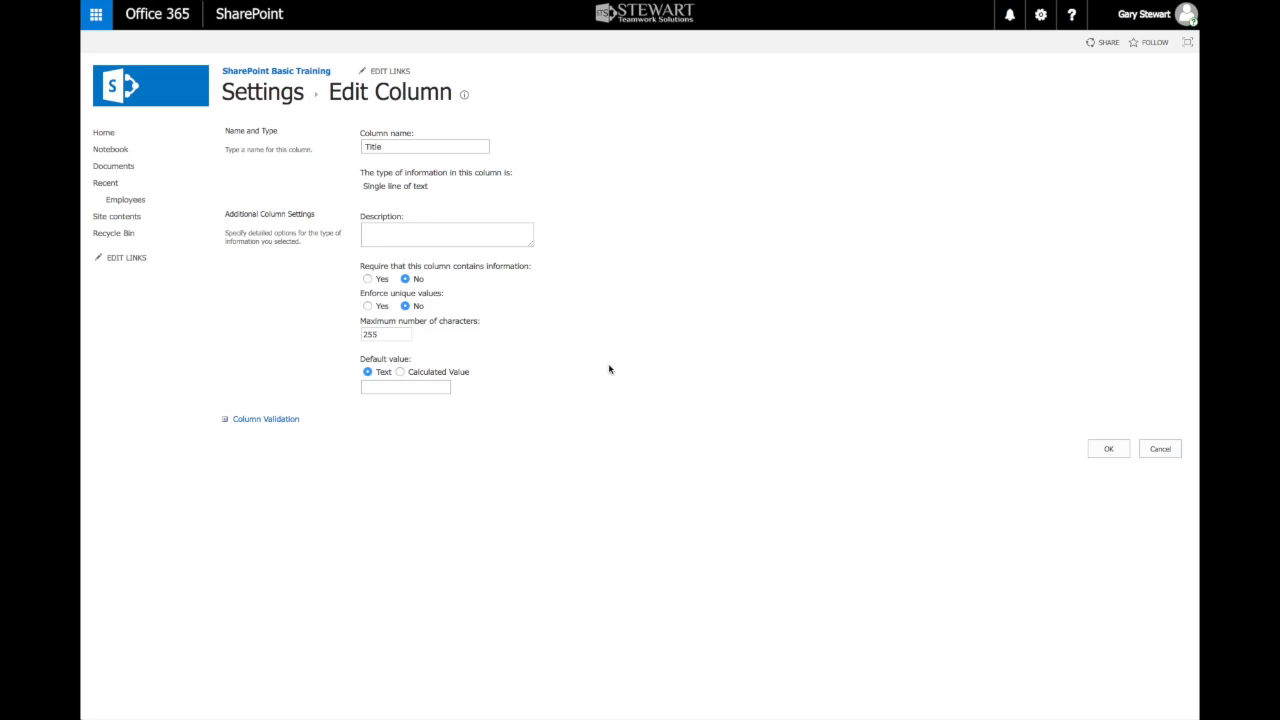
{"action": "left_click", "coordinate": [1106, 450]}
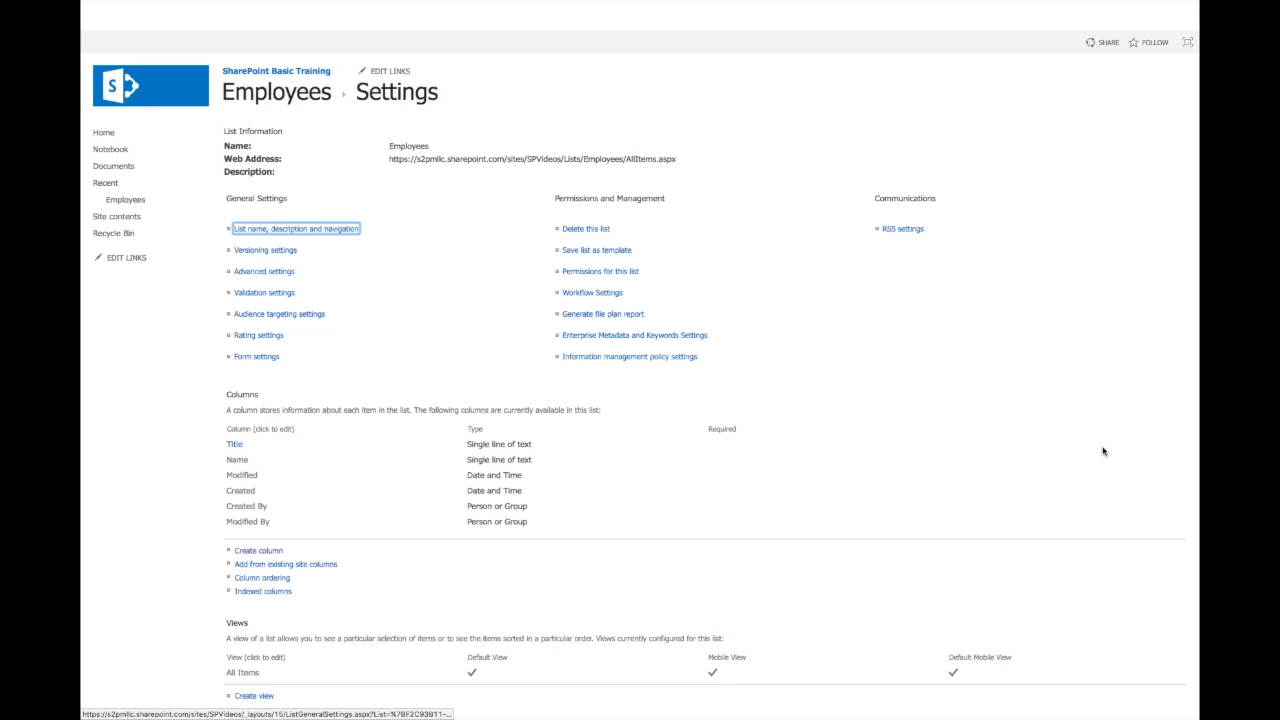
Set up a new Choice column named Business Unit with the choices BU 1, BU 2 and BU 3.
{"action": "left_click", "coordinate": [255, 552]}
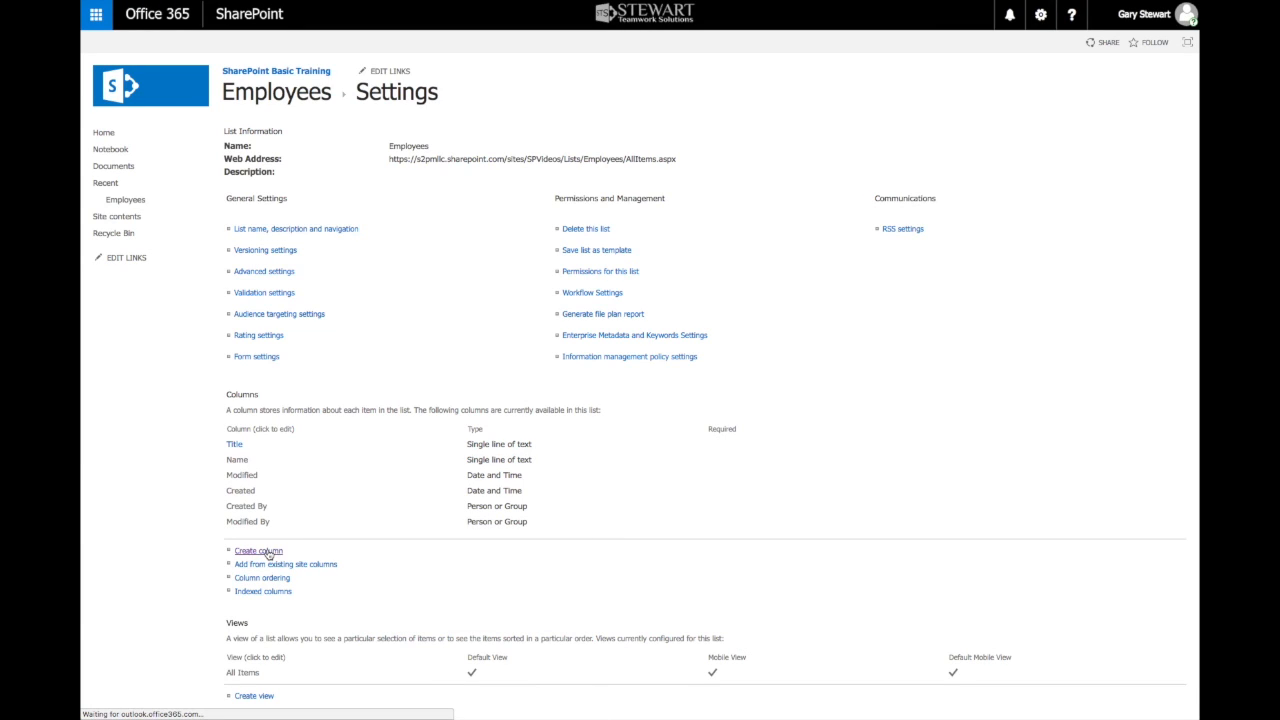
{"action": "type", "text": "Business"}
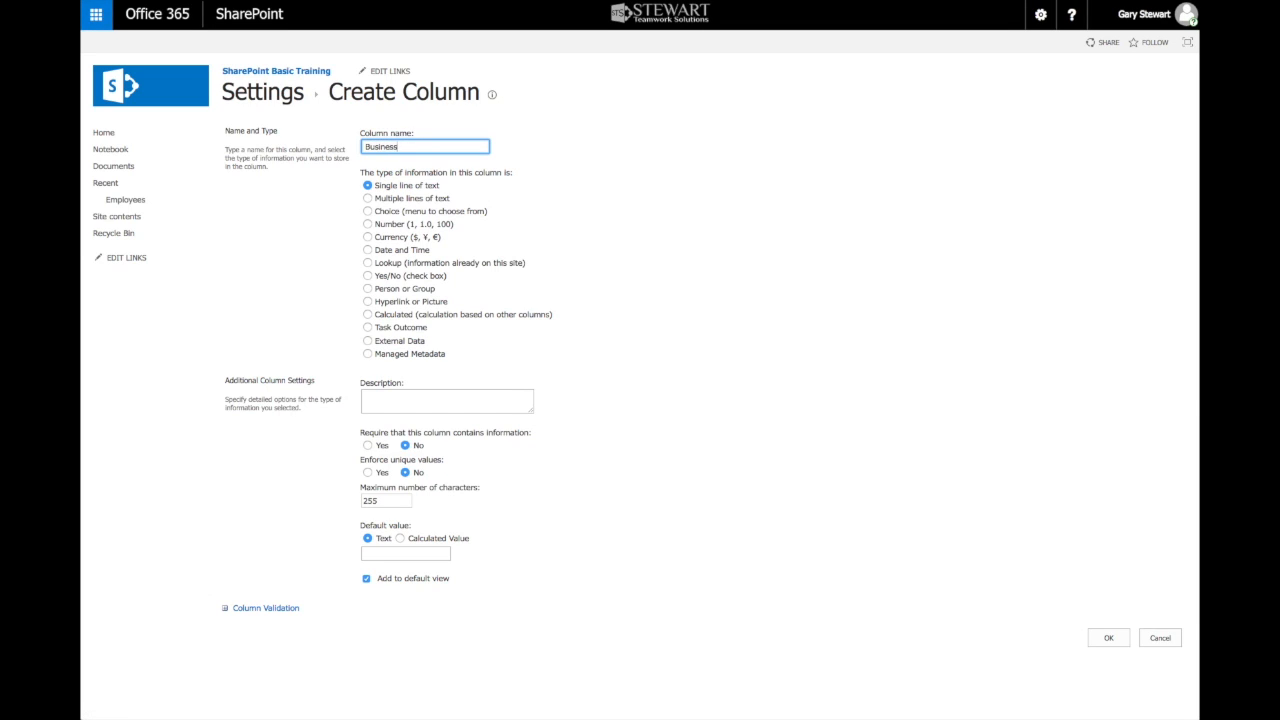
{"action": "type", "text": " Unit"}
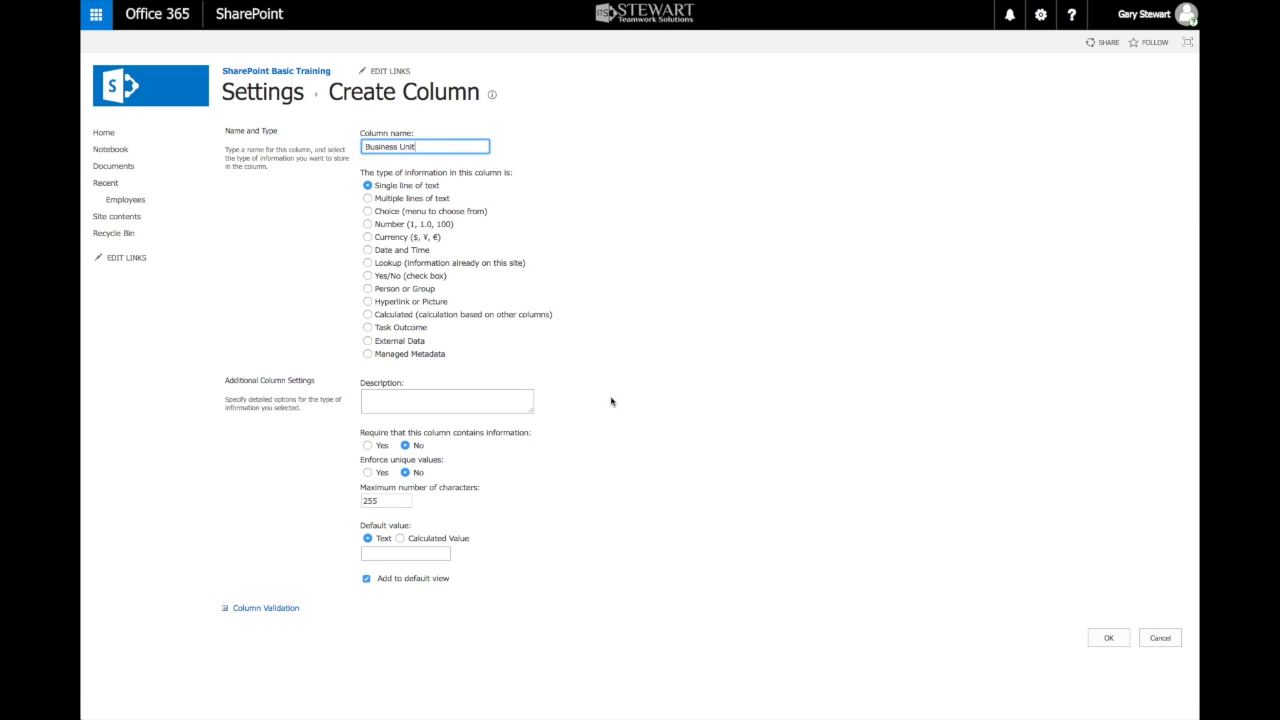
{"action": "left_click", "coordinate": [368, 212]}
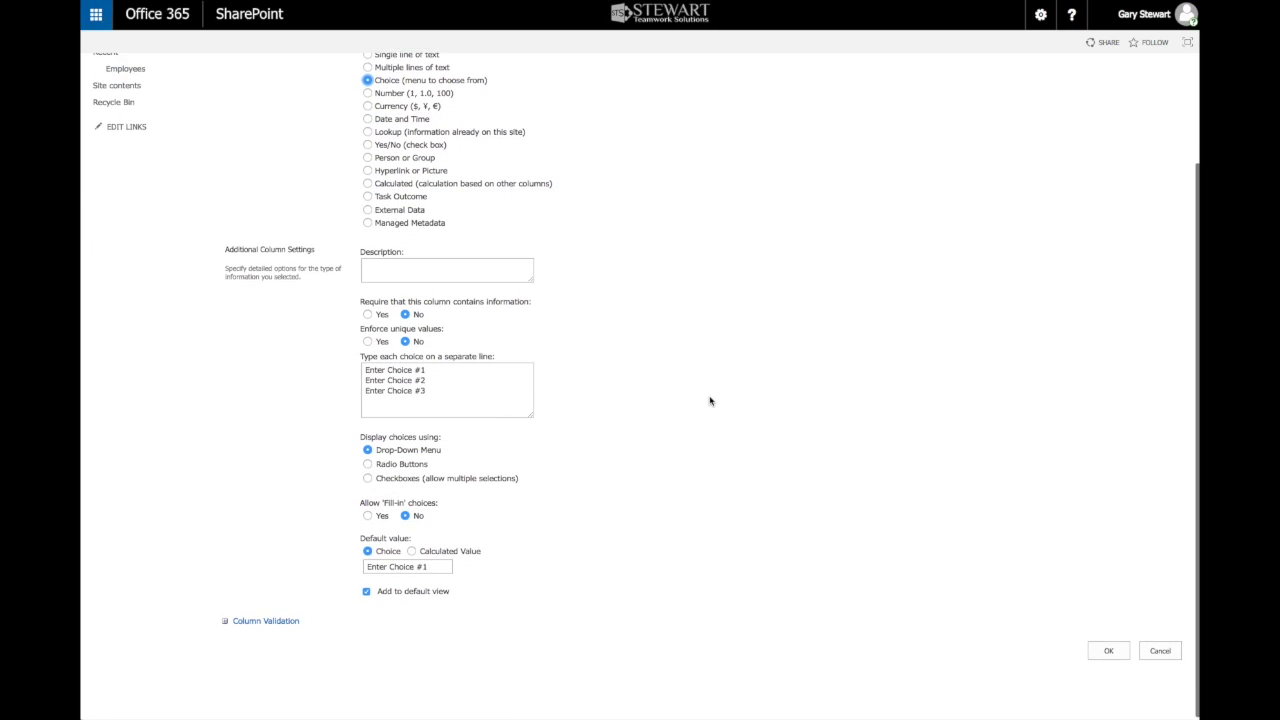
{"action": "left_click_drag", "start_coordinate": [452, 395], "coordinate": [354, 370]}
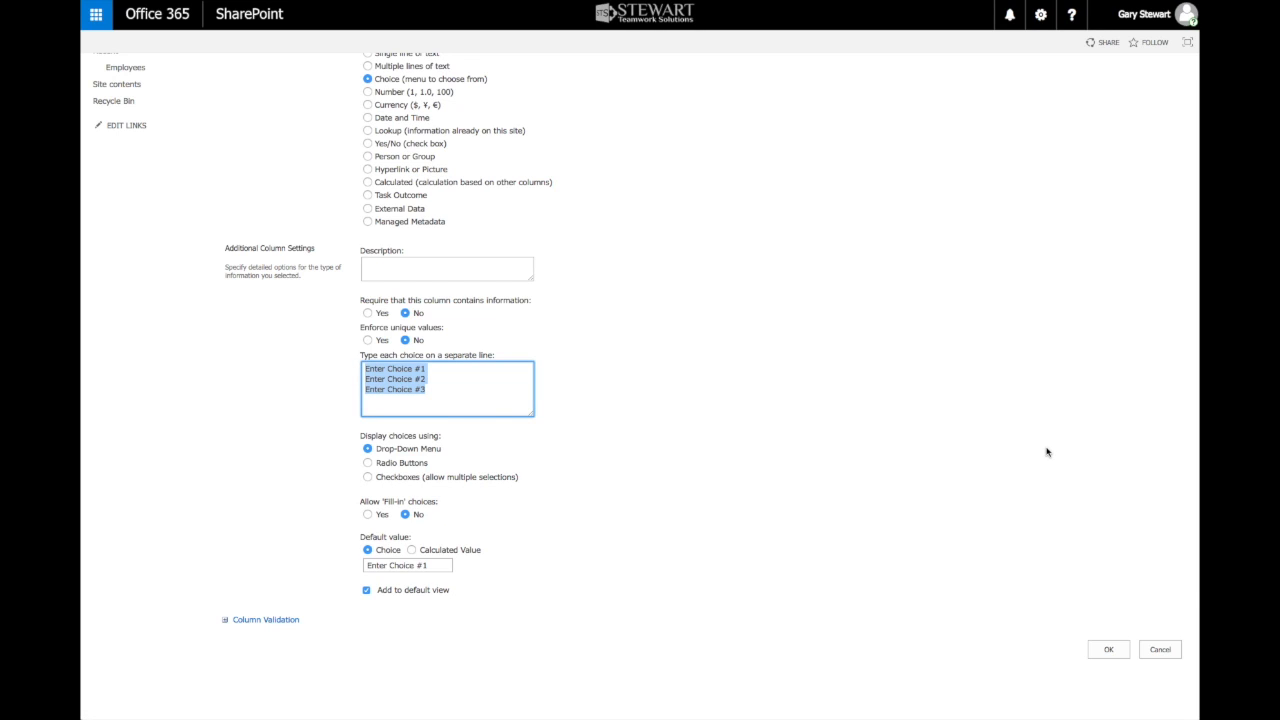
{"action": "type", "text": "BU 1"}
{"action": "key", "text": "Return"}
{"action": "type", "text": "BU 2"}
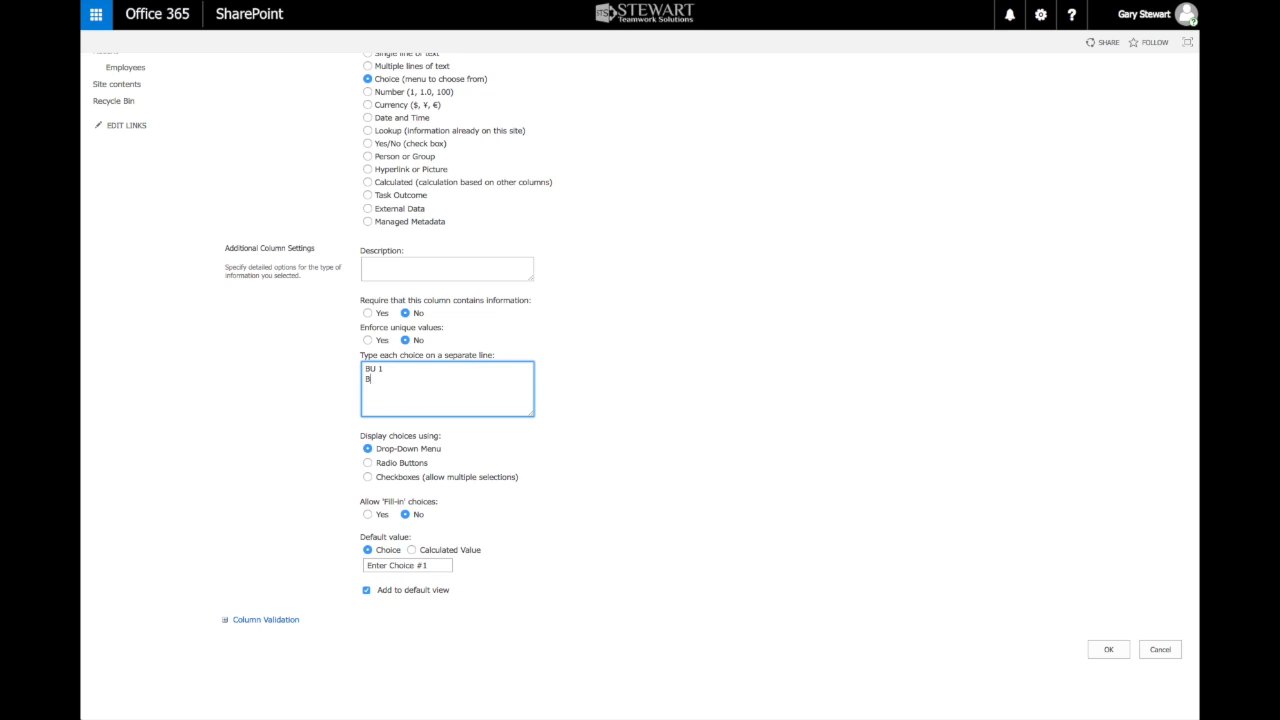
{"action": "key", "text": "Return"}
{"action": "type", "text": "u 3"}
Clear the Business Unit column's default value and finish creating the column.
{"action": "left_click", "coordinate": [441, 571]}
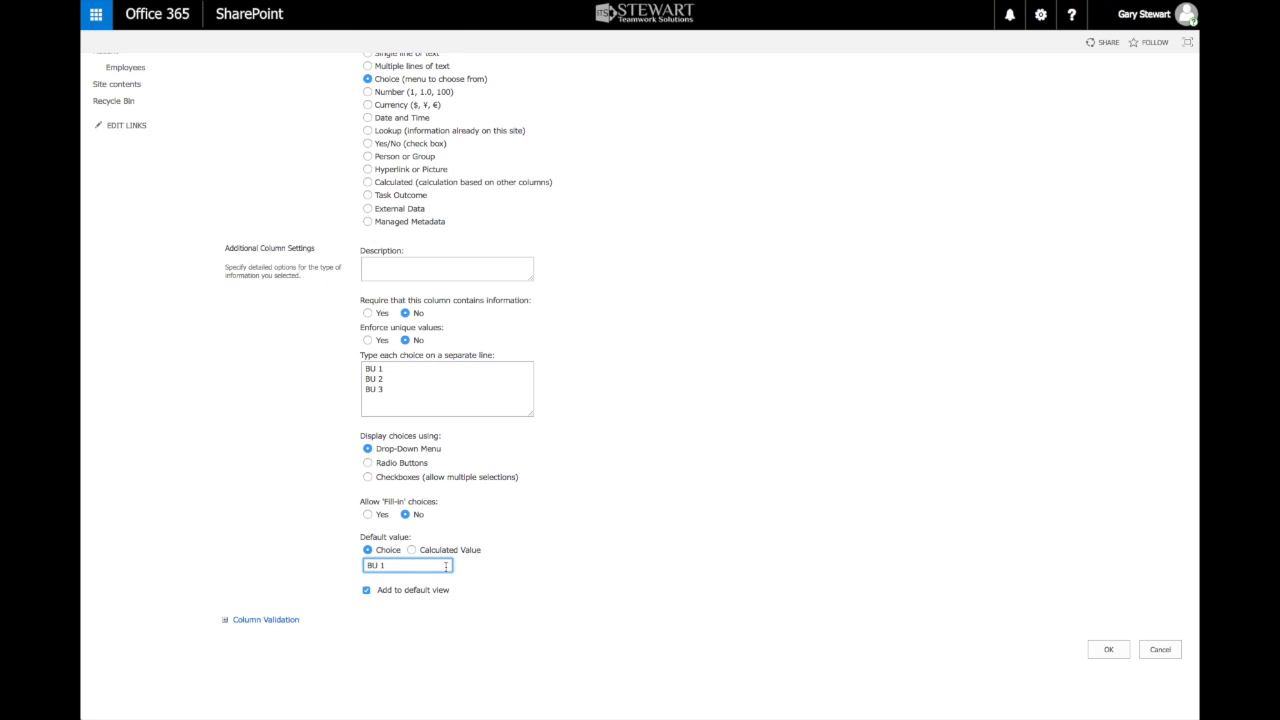
{"action": "key", "text": "BackSpace"}
{"action": "key", "text": "BackSpace"}
{"action": "key", "text": "BackSpace"}
{"action": "key", "text": "BackSpace"}
{"action": "scroll", "coordinate": [457, 571], "scroll_direction": "up", "scroll_amount": 2}
{"action": "scroll", "coordinate": [457, 571], "scroll_direction": "down", "scroll_amount": 2}
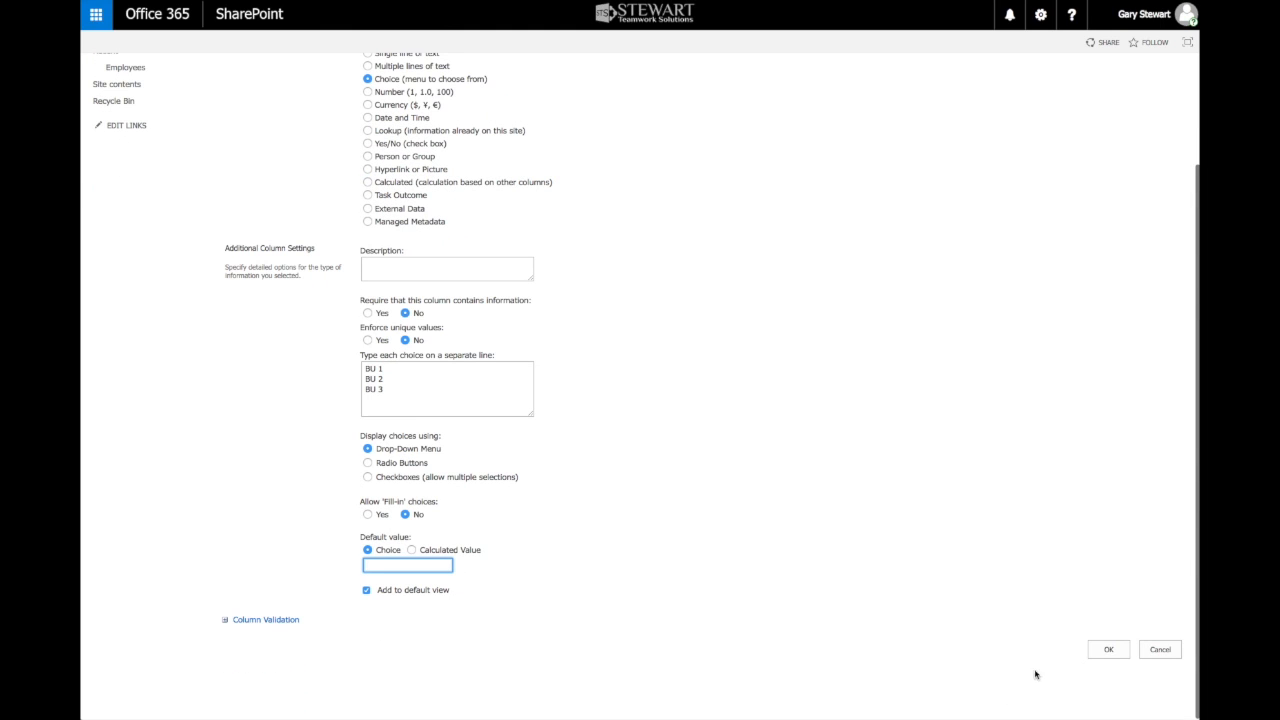
{"action": "left_click", "coordinate": [1109, 650]}
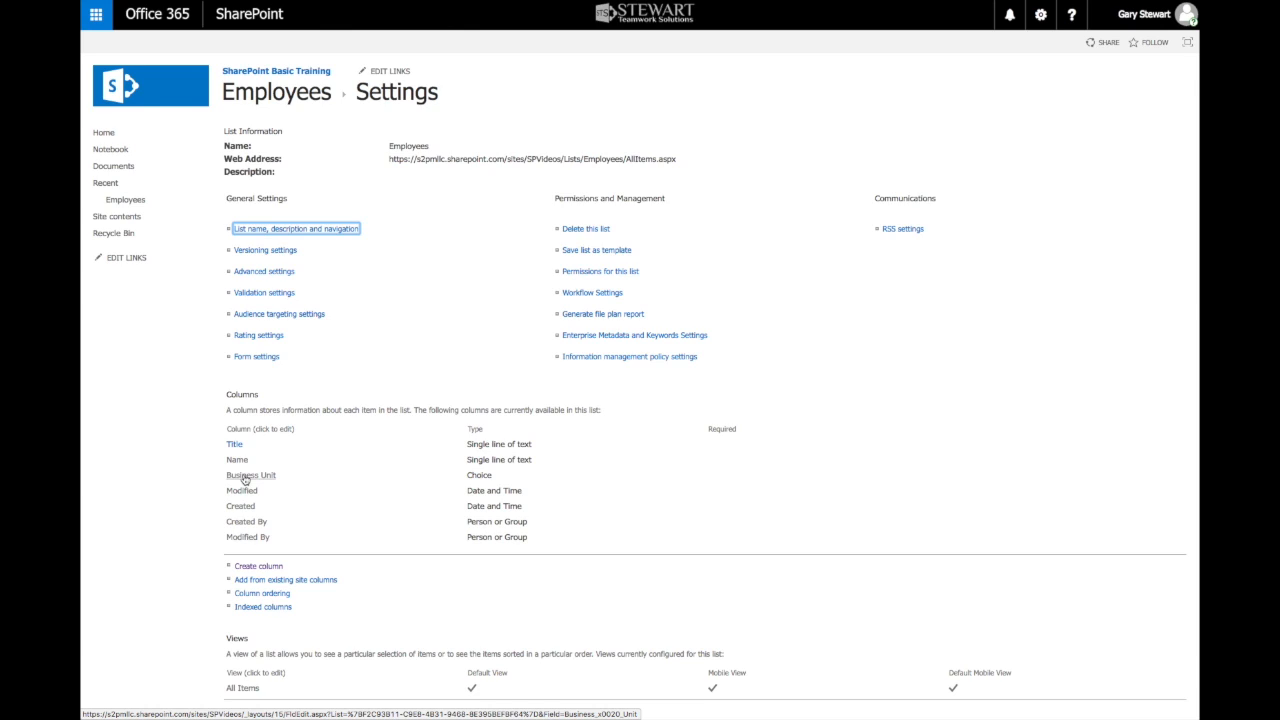
Add an item to the Employees list with the title Admin Assistant, the employee's full name and a business unit, and save it.
{"action": "left_click", "coordinate": [279, 96]}
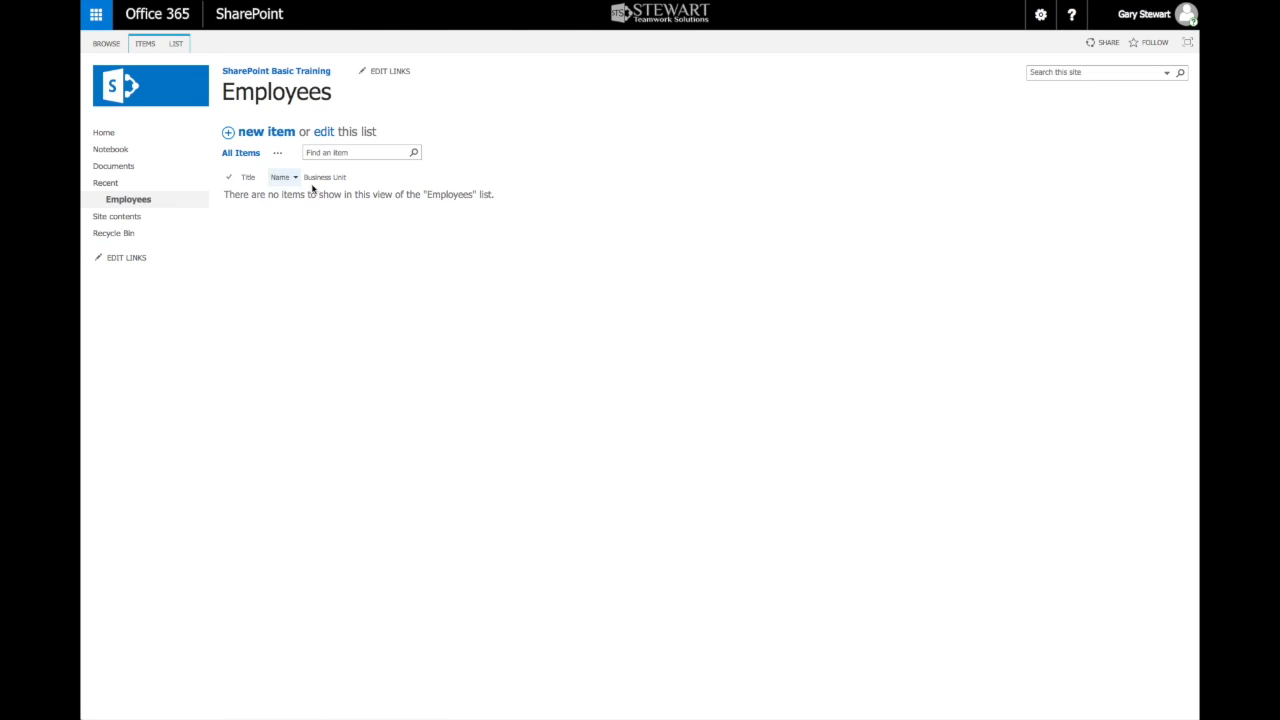
{"action": "left_click", "coordinate": [257, 135]}
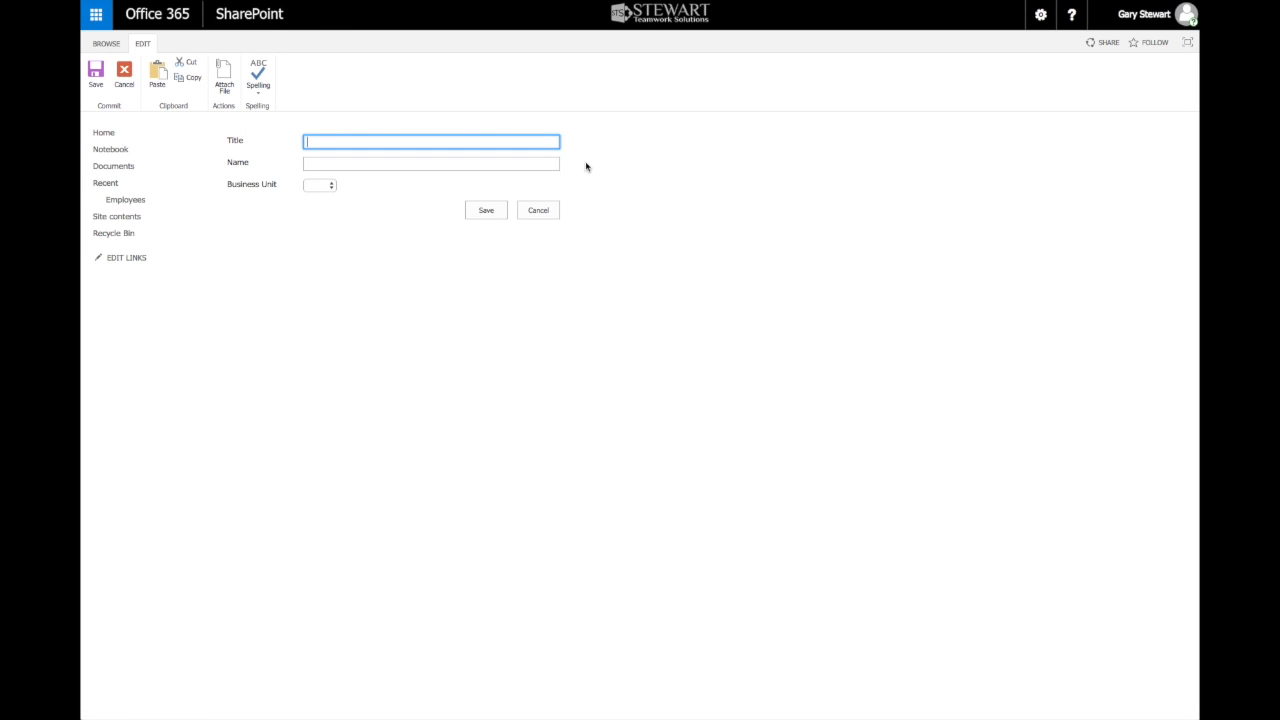
{"action": "type", "text": "Admin Assistant"}
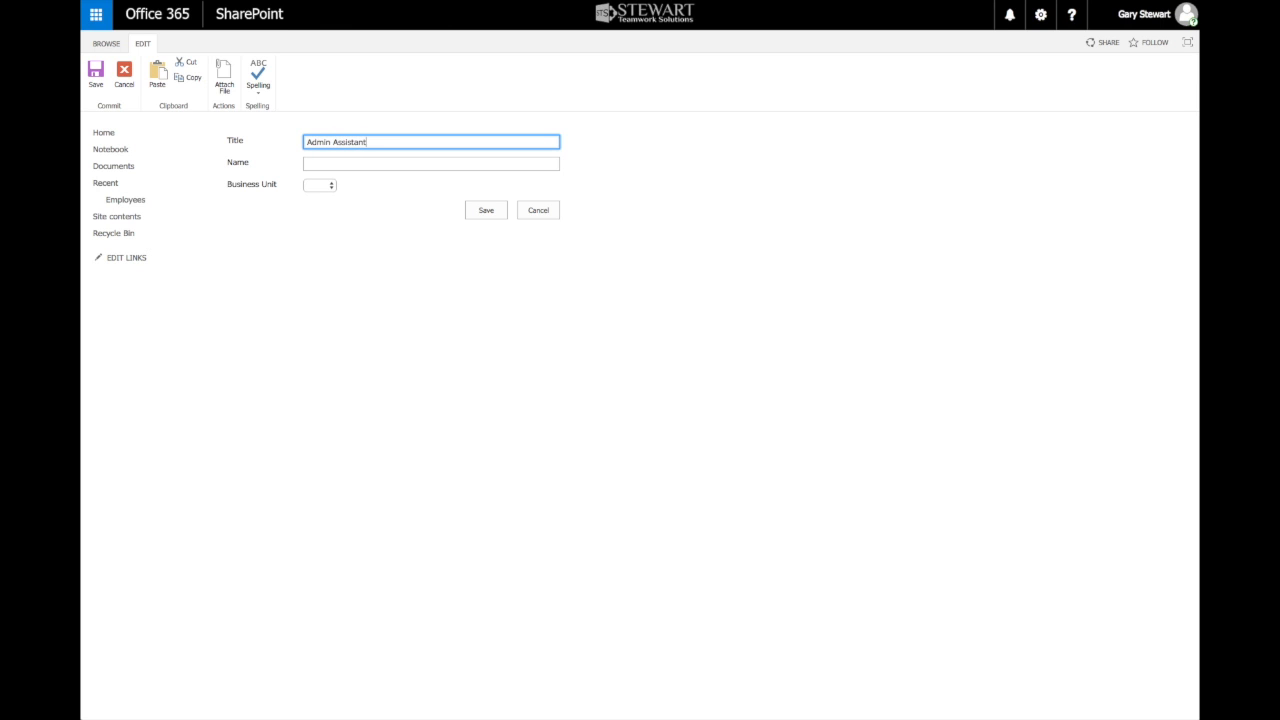
{"action": "left_click", "coordinate": [362, 164]}
{"action": "type", "text": "Joe Smith"}
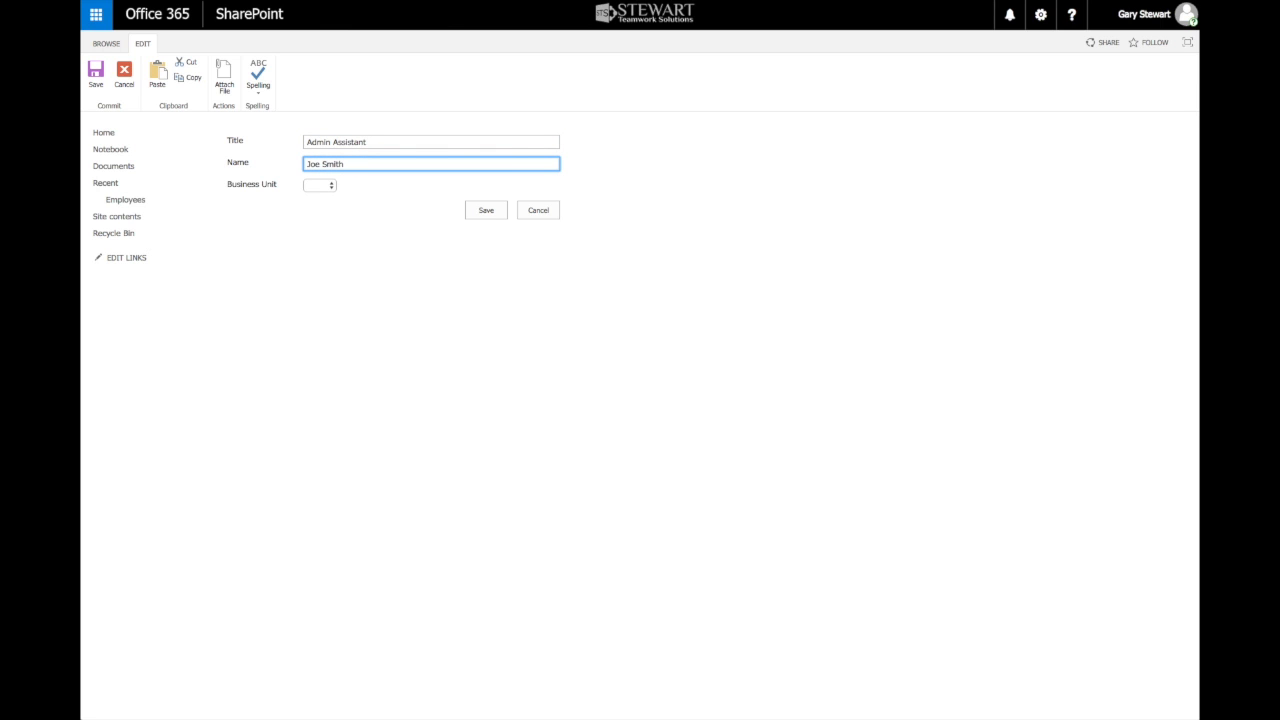
{"action": "left_click", "coordinate": [332, 186]}
{"action": "left_click", "coordinate": [330, 208]}
{"action": "left_click", "coordinate": [488, 211]}
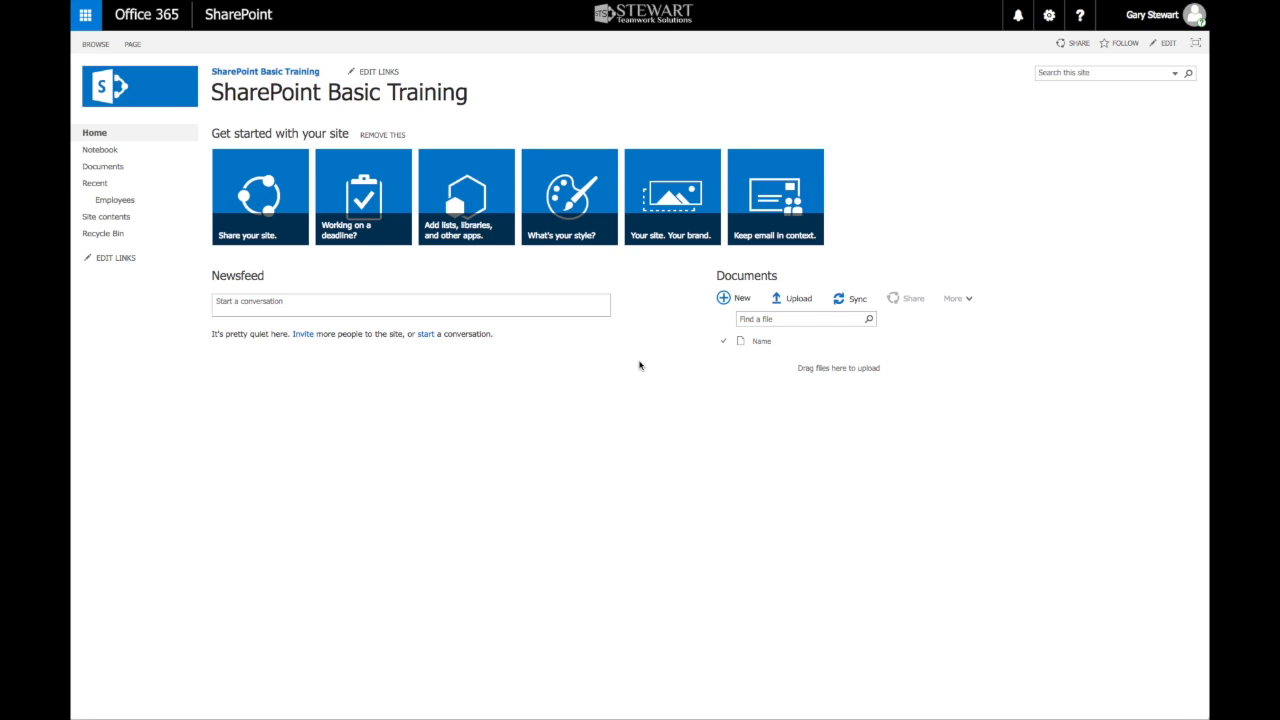
Remove the Employees list from the site contents and confirm its removal.
{"action": "left_click", "coordinate": [110, 218]}
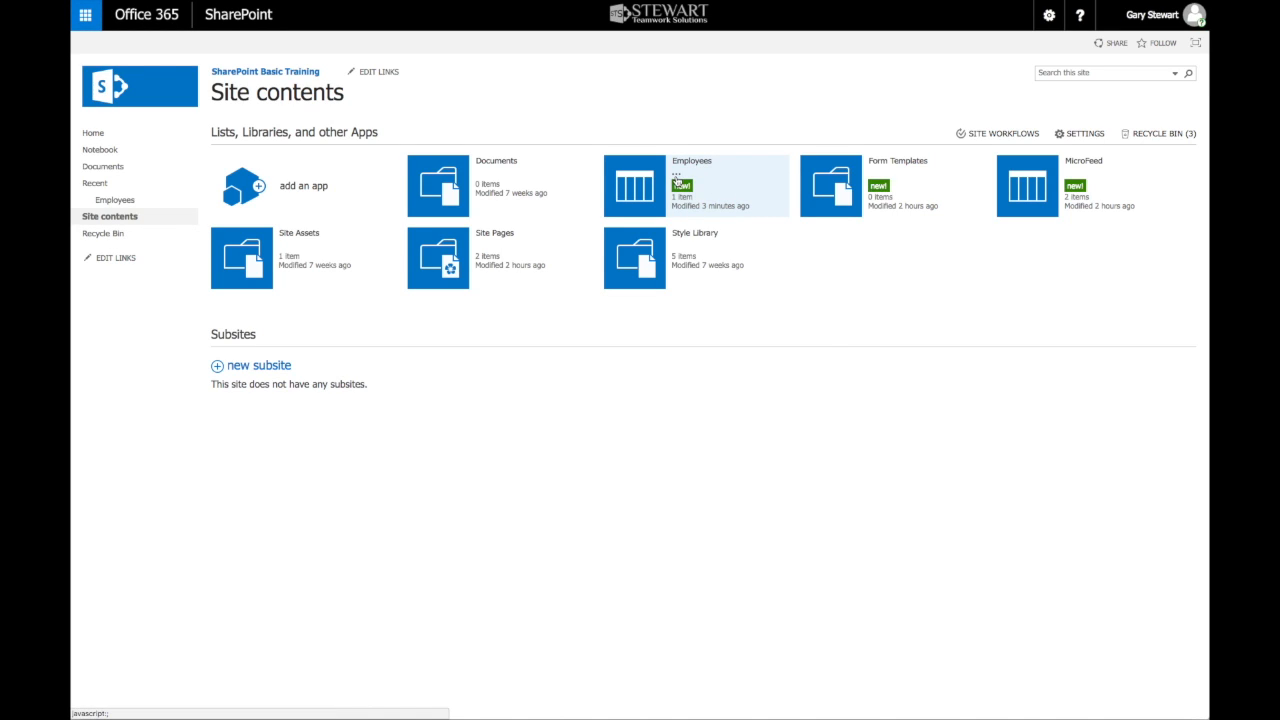
{"action": "left_click", "coordinate": [678, 177]}
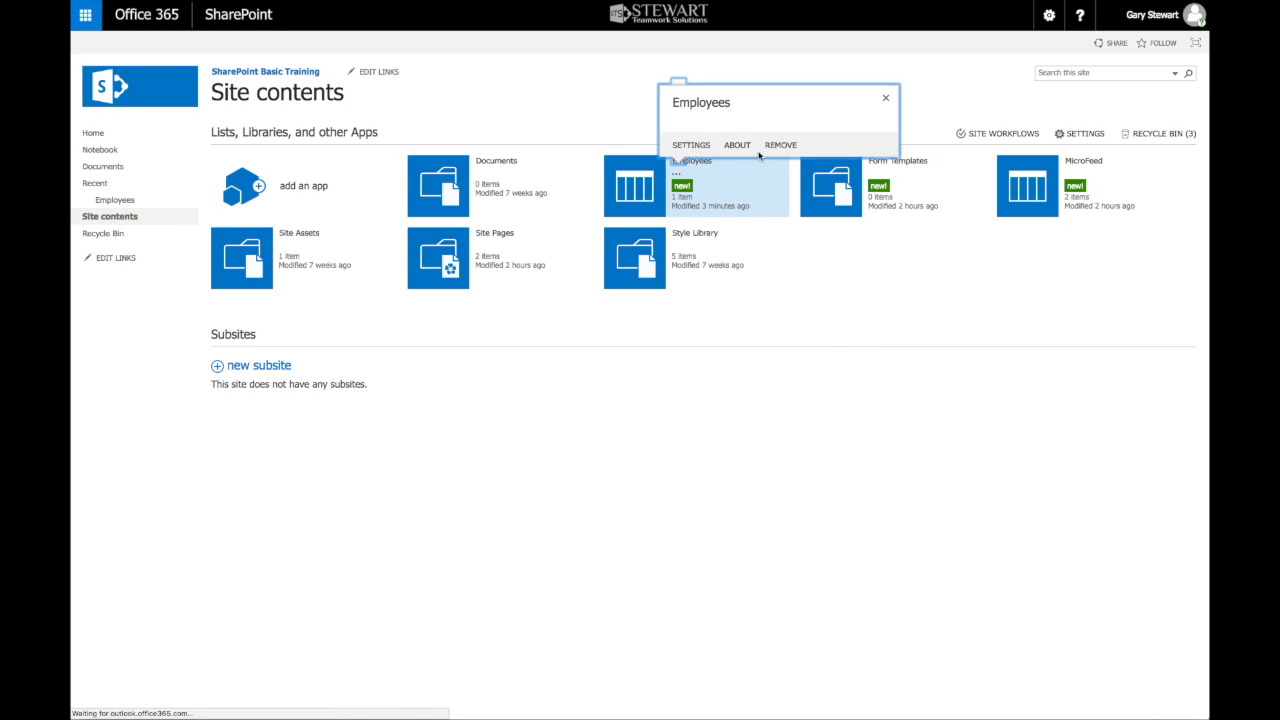
{"action": "left_click", "coordinate": [778, 141]}
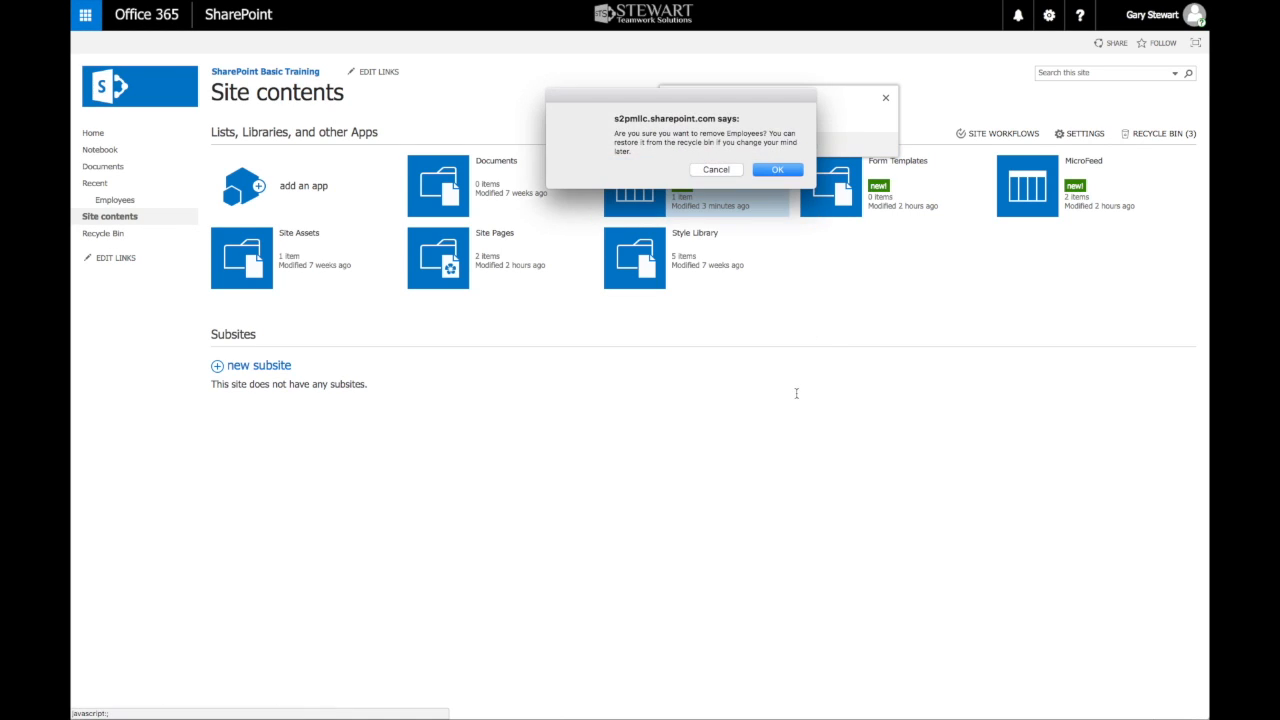
{"action": "left_click", "coordinate": [777, 170]}
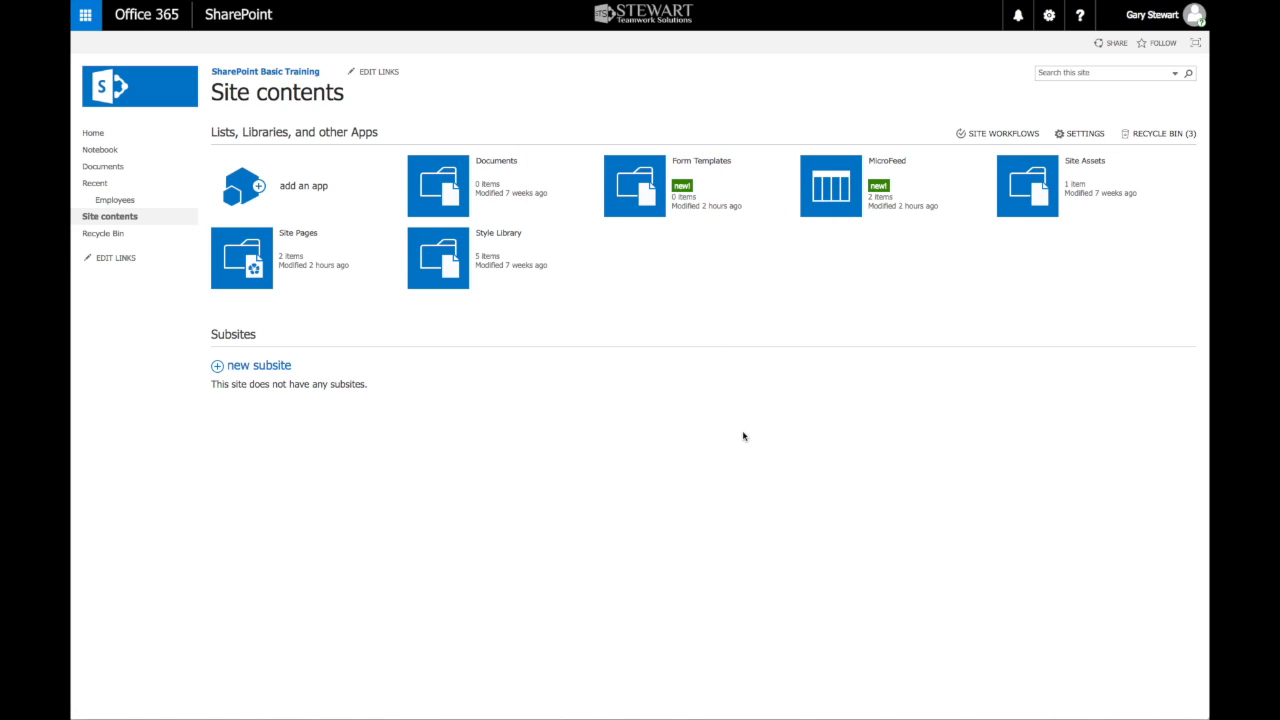
Go to the site's home page and open the Site Columns gallery from the site settings.
{"action": "left_click", "coordinate": [99, 149]}
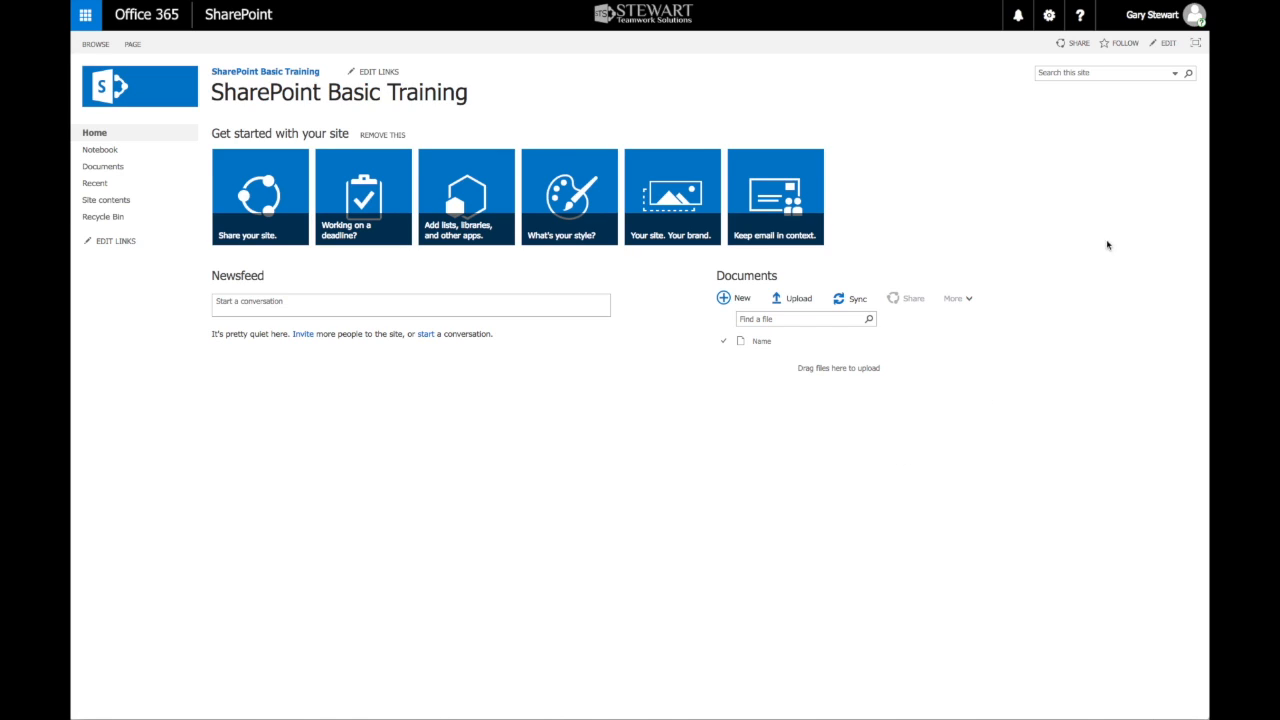
{"action": "left_click", "coordinate": [1049, 16]}
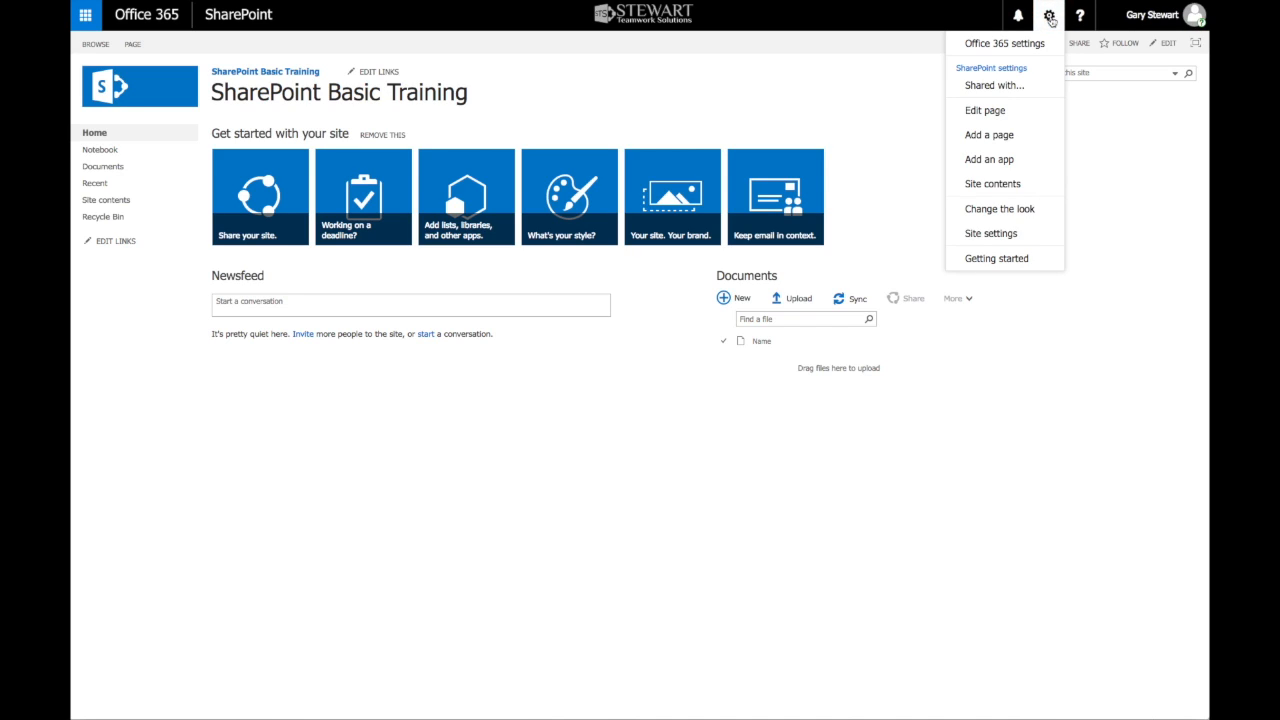
{"action": "left_click", "coordinate": [1005, 239]}
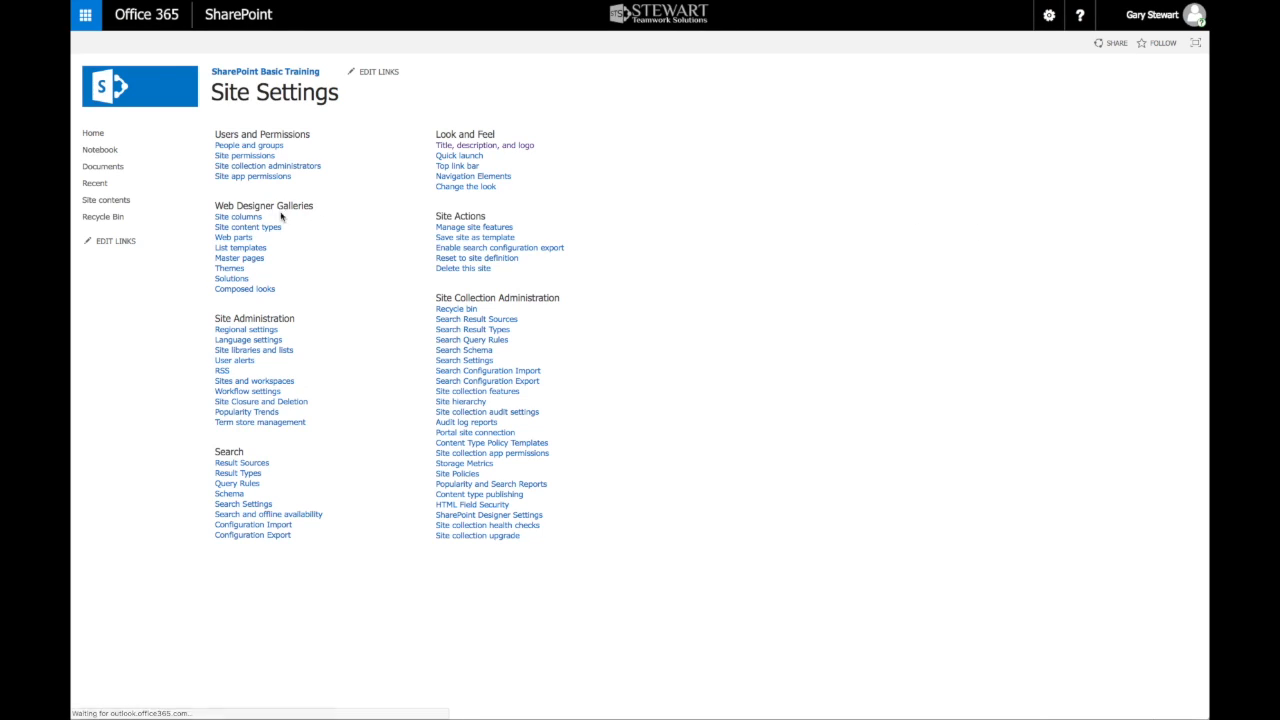
{"action": "left_click", "coordinate": [240, 221]}
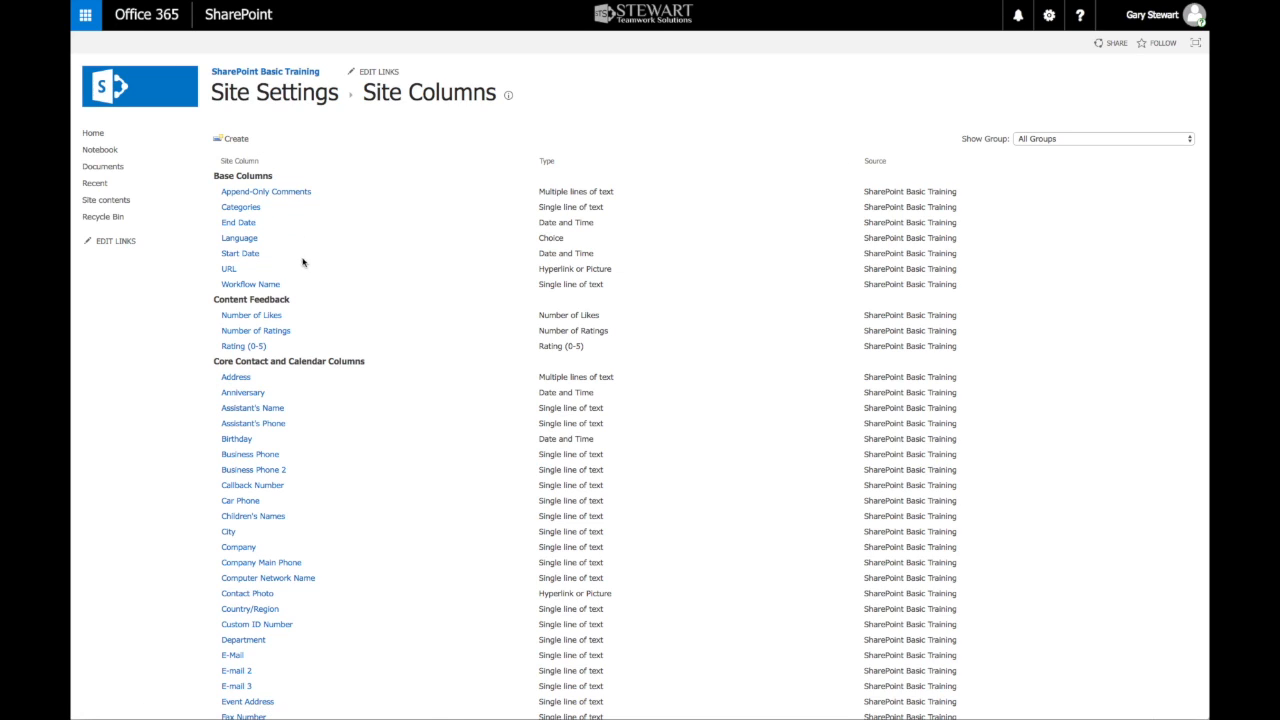
Look through the existing site columns and the groups they are organised in.
{"action": "scroll", "coordinate": [313, 321], "scroll_direction": "down", "scroll_amount": 1}
{"action": "scroll", "coordinate": [313, 321], "scroll_direction": "down", "scroll_amount": 5}
{"action": "scroll", "coordinate": [320, 319], "scroll_direction": "down", "scroll_amount": 8}
{"action": "scroll", "coordinate": [320, 319], "scroll_direction": "down", "scroll_amount": 5}
{"action": "scroll", "coordinate": [320, 319], "scroll_direction": "down", "scroll_amount": 4}
{"action": "scroll", "coordinate": [320, 319], "scroll_direction": "up", "scroll_amount": 20}
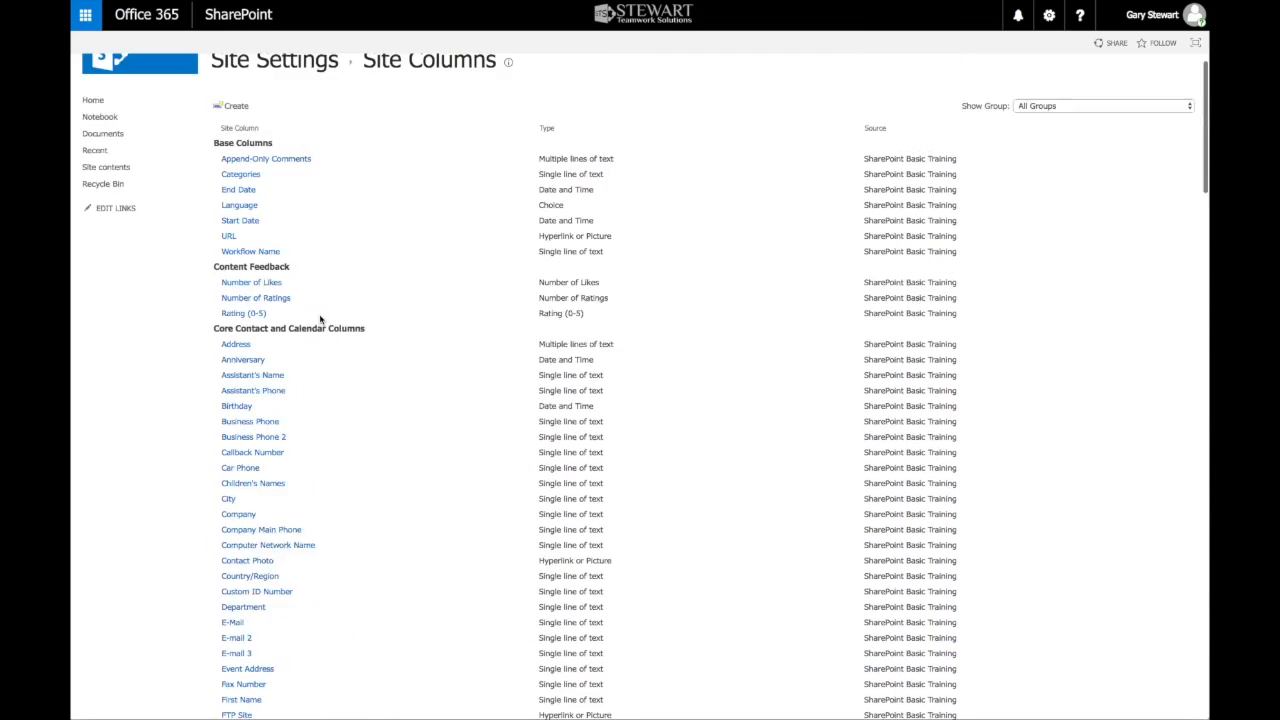
{"action": "scroll", "coordinate": [320, 319], "scroll_direction": "up", "scroll_amount": 1}
Start a new site column named Business Unit of the Choice type, keeping it in the existing Custom Columns group.
{"action": "left_click", "coordinate": [236, 141]}
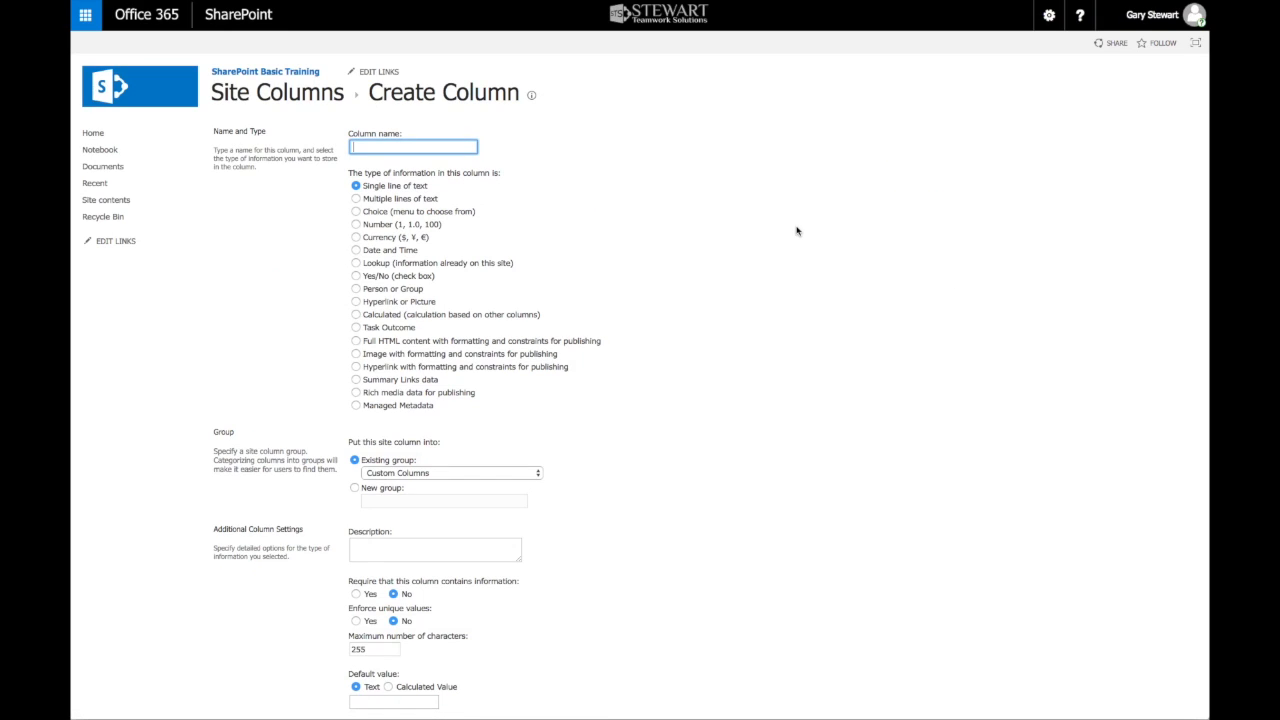
{"action": "type", "text": "sine"}
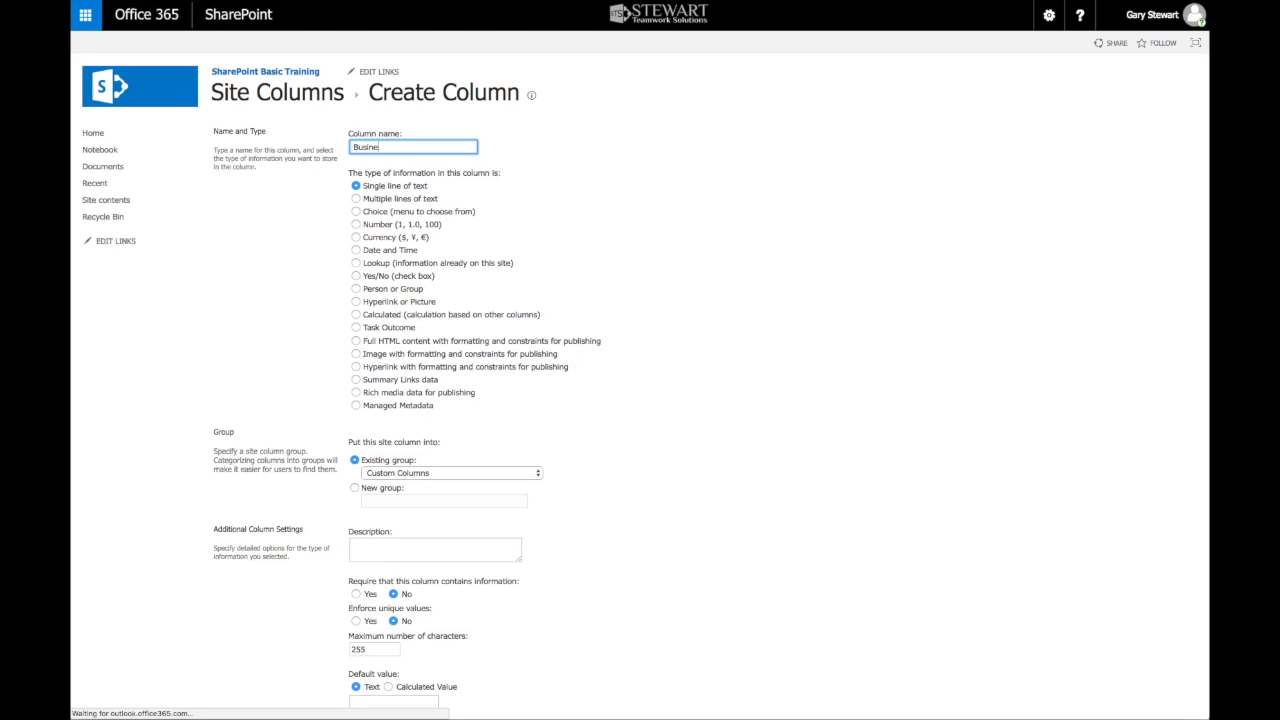
{"action": "type", "text": "ss Units"}
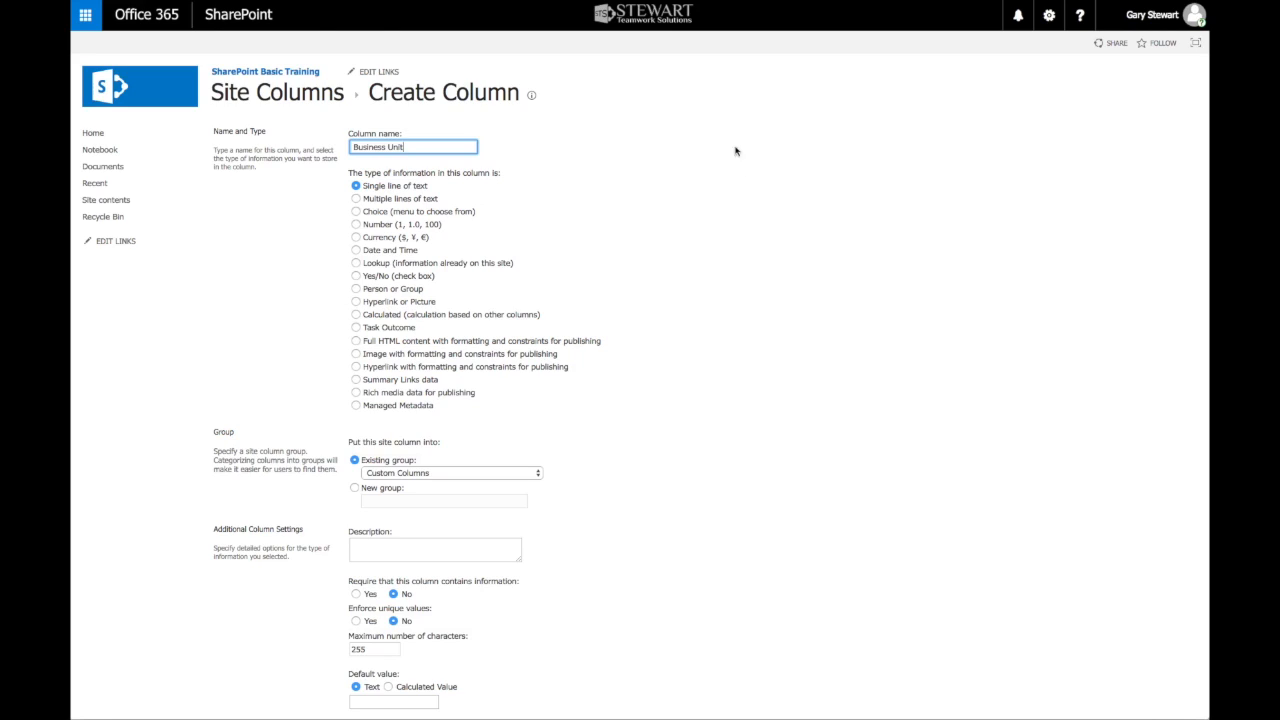
{"action": "left_click", "coordinate": [356, 212]}
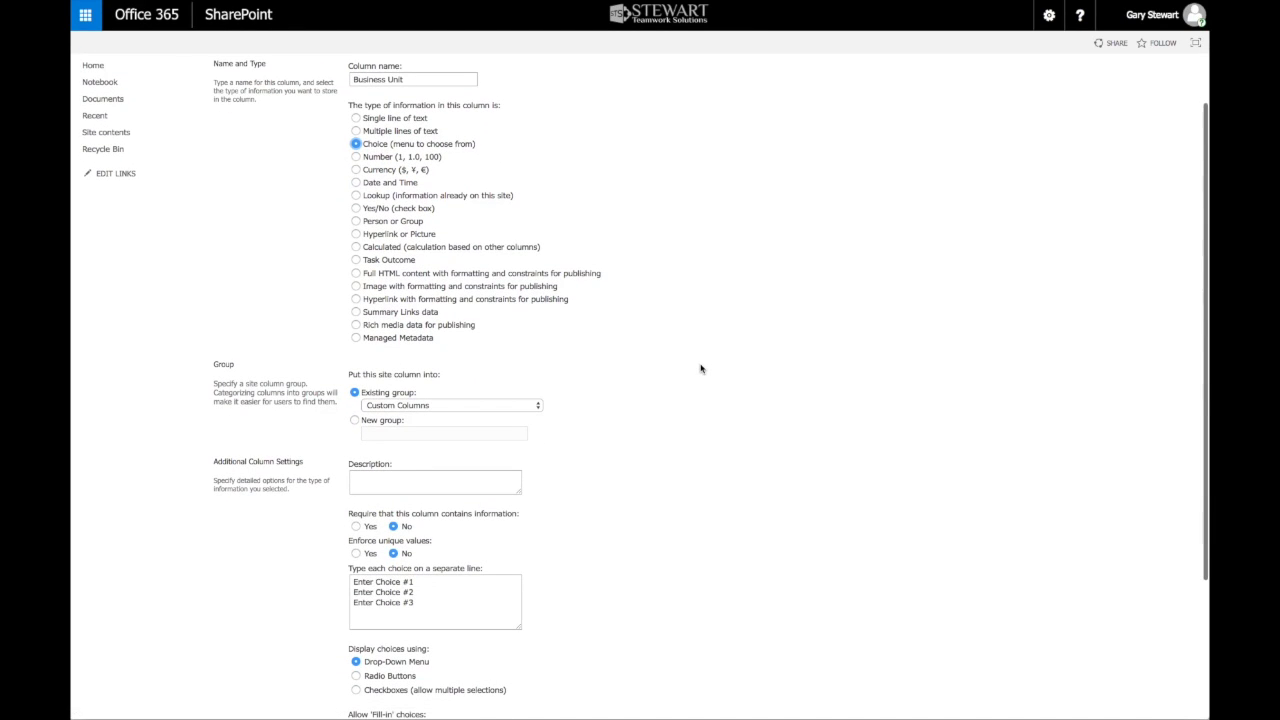
{"action": "scroll", "coordinate": [701, 369], "scroll_direction": "down", "scroll_amount": 1}
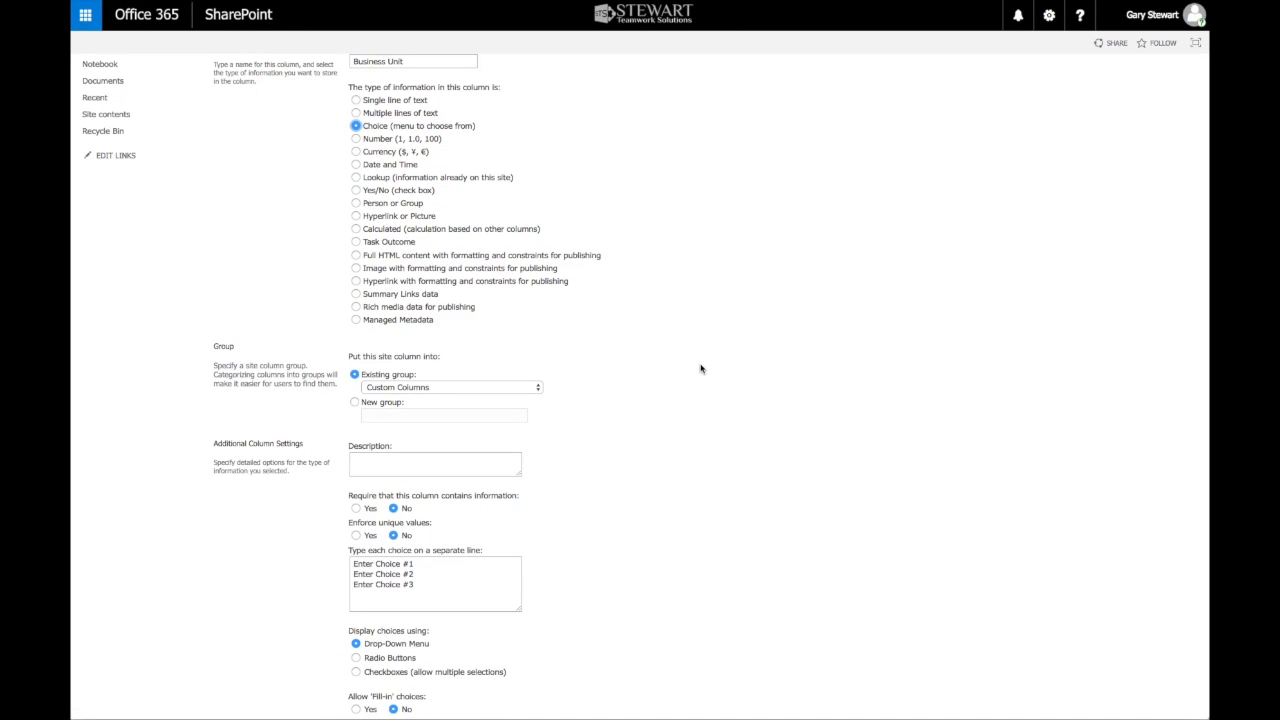
{"action": "scroll", "coordinate": [701, 369], "scroll_direction": "down", "scroll_amount": 2}
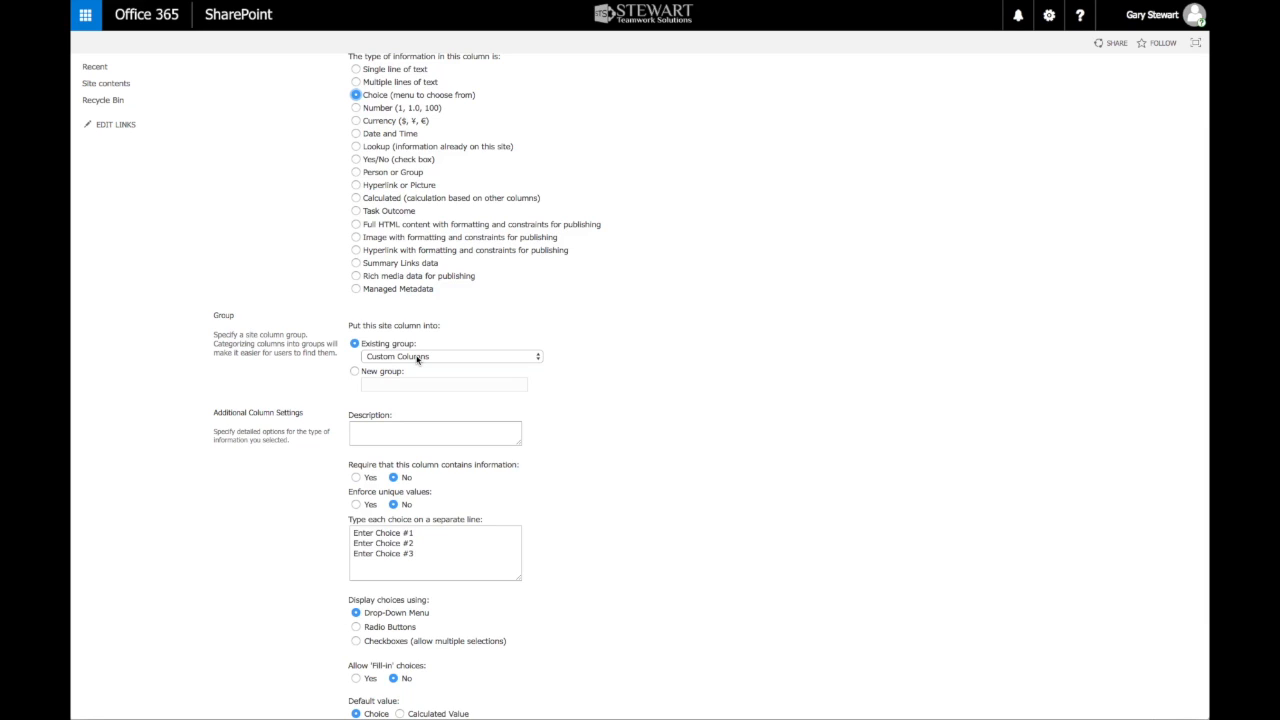
{"action": "scroll", "coordinate": [647, 488], "scroll_direction": "down", "scroll_amount": 1}
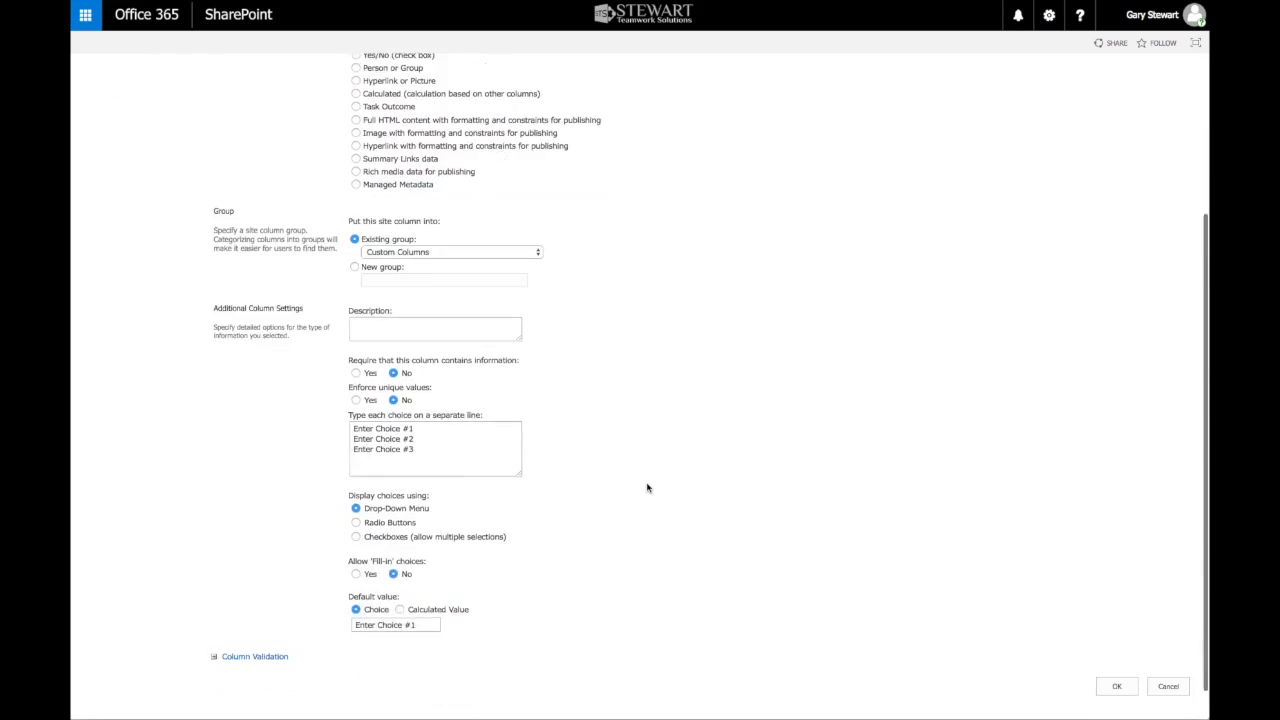
{"action": "scroll", "coordinate": [647, 488], "scroll_direction": "down", "scroll_amount": 1}
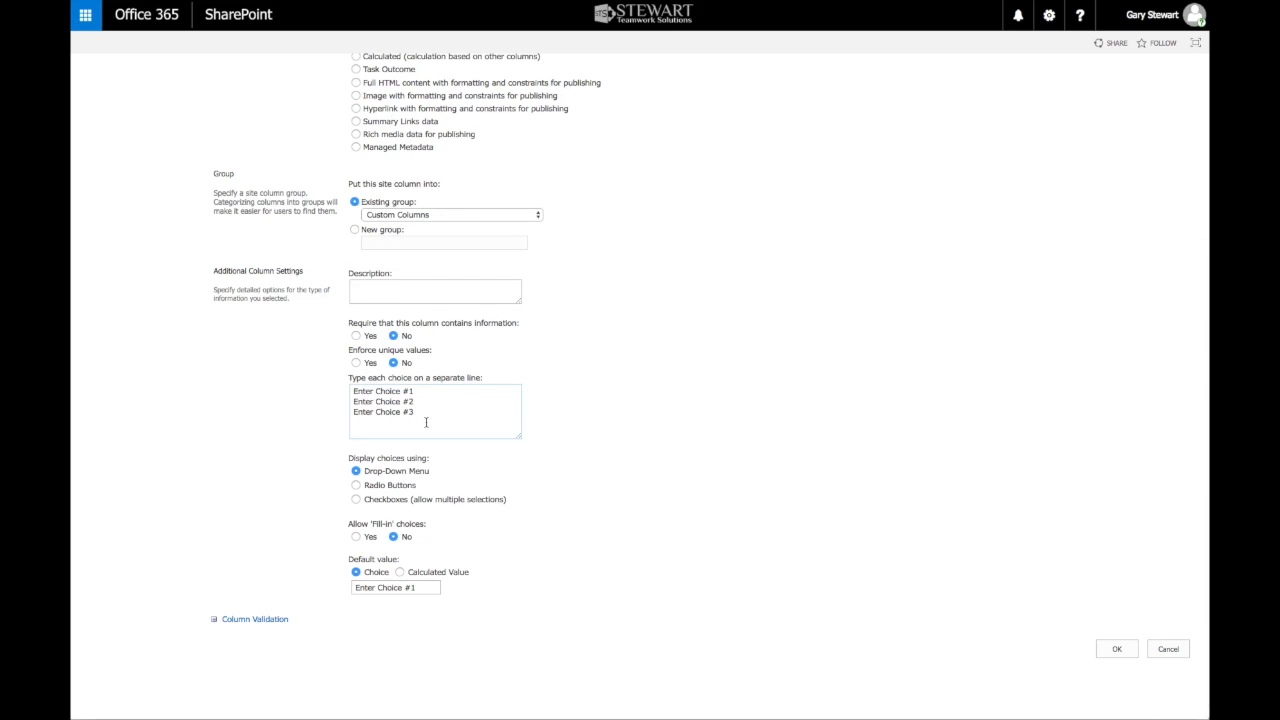
Enter the choices BU 1, BU 2 and BU 3, clear the default value and create the Business Unit site column.
{"action": "left_click_drag", "start_coordinate": [426, 422], "coordinate": [297, 394]}
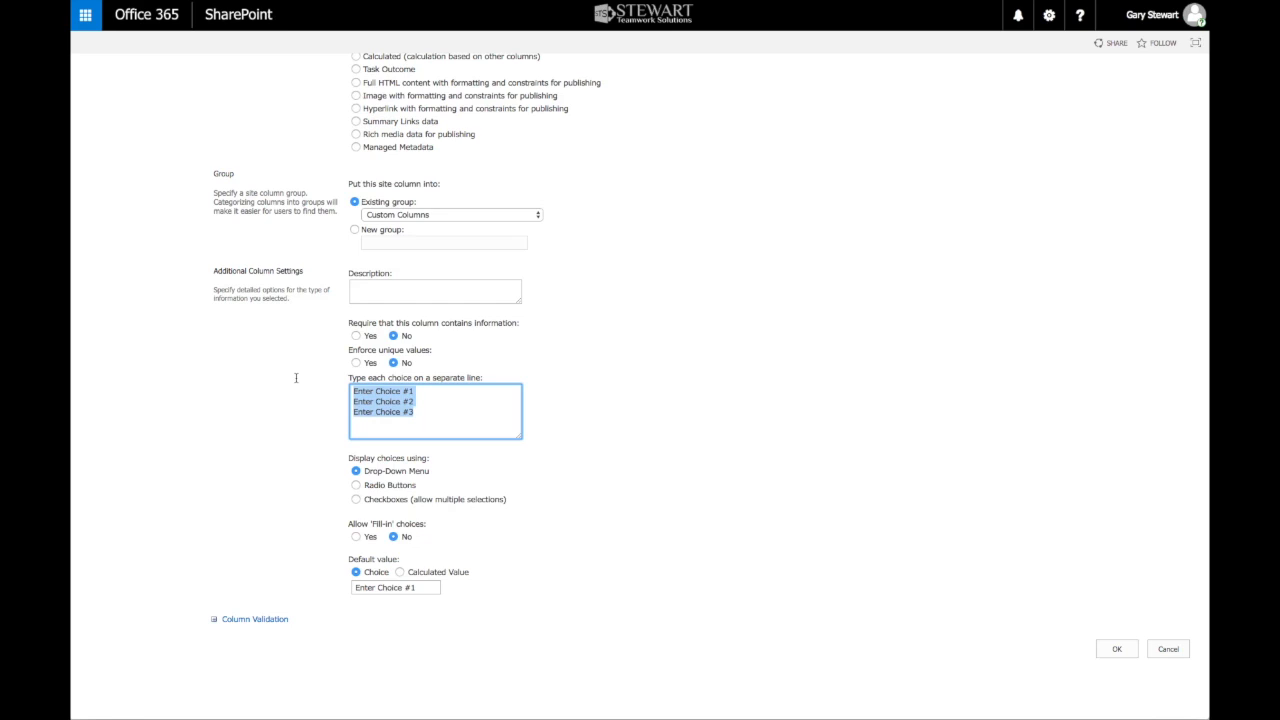
{"action": "type", "text": "BU 3"}
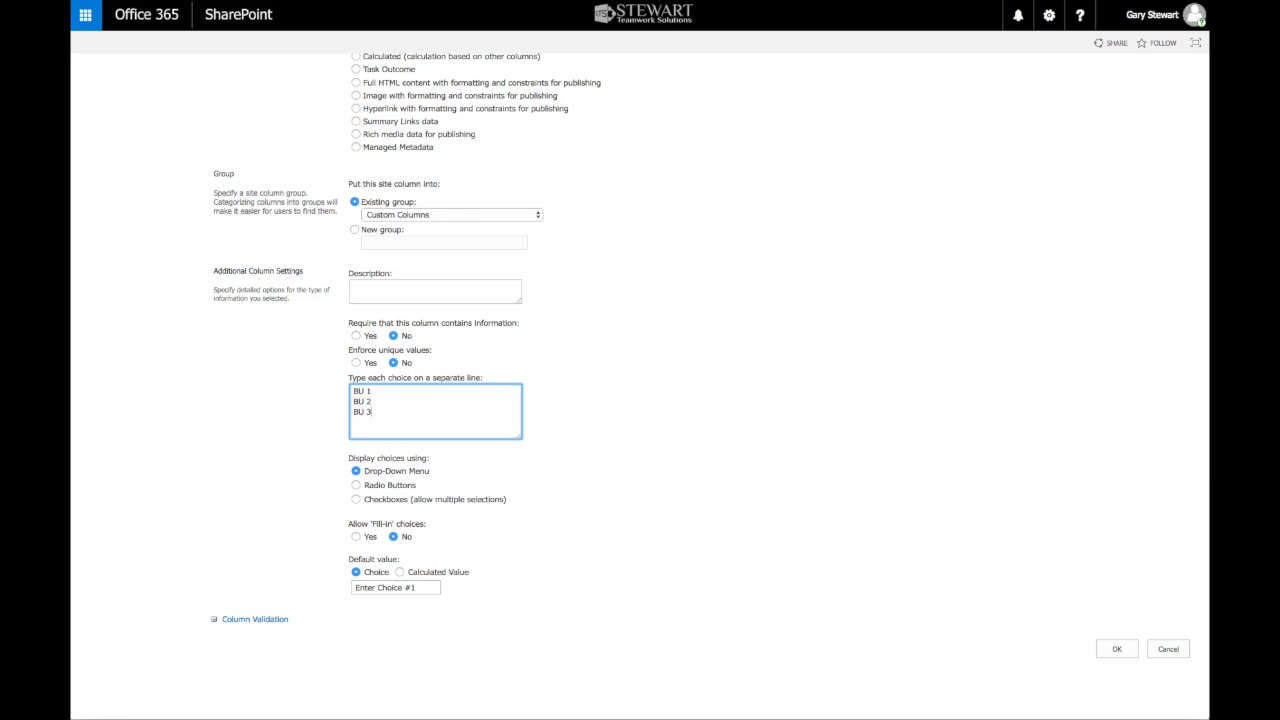
{"action": "scroll", "coordinate": [428, 492], "scroll_direction": "up", "scroll_amount": 1}
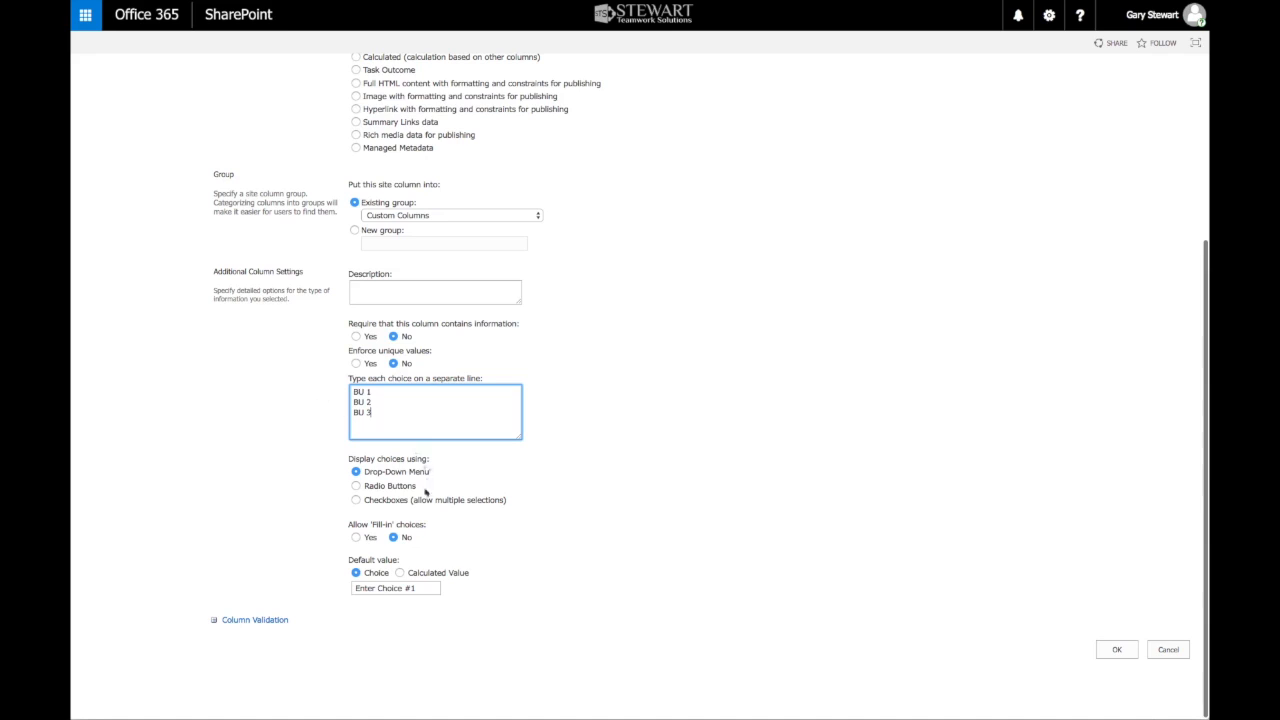
{"action": "left_click", "coordinate": [413, 587]}
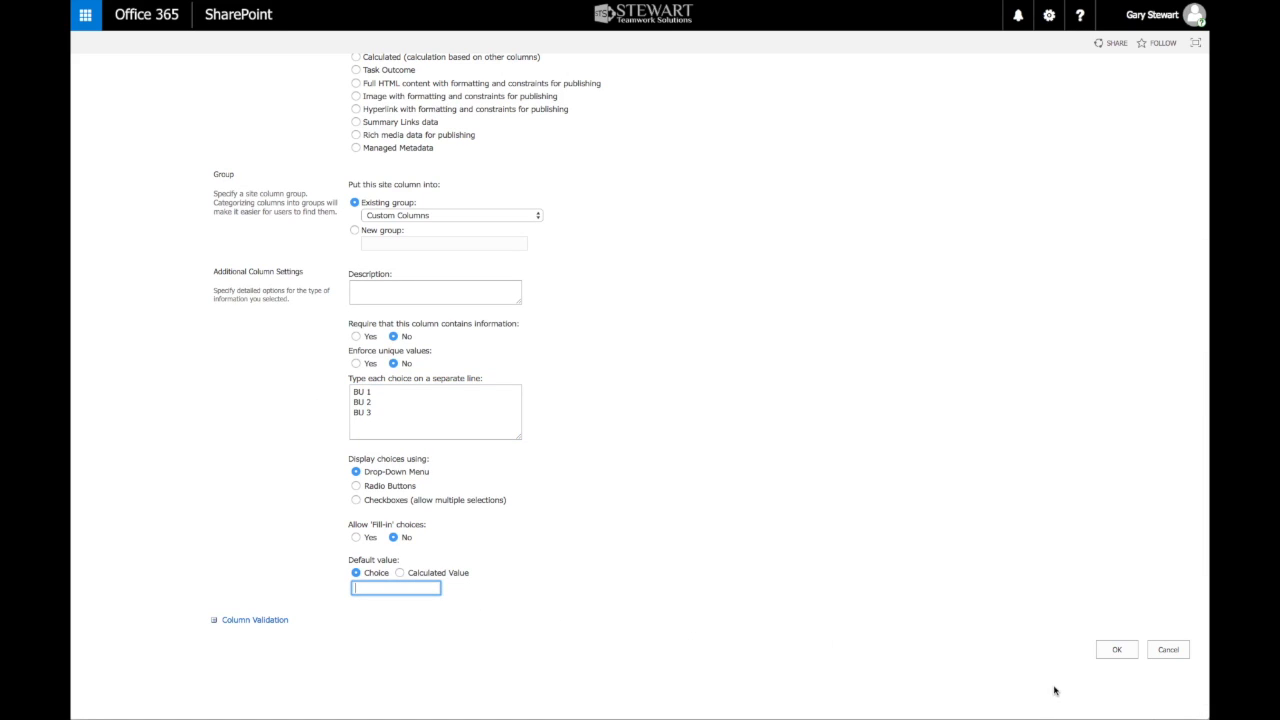
{"action": "left_click", "coordinate": [1117, 652]}
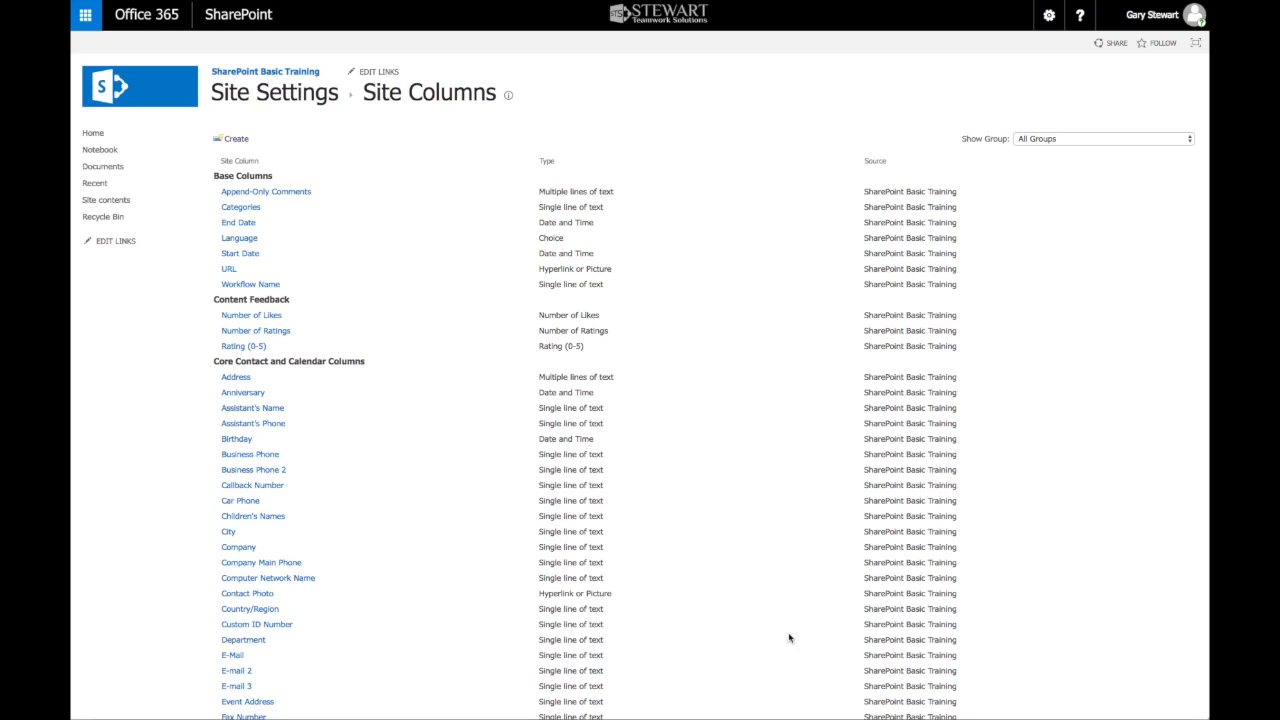
Check for the Business Unit column under the Custom Columns group in the site columns gallery.
{"action": "scroll", "coordinate": [362, 470], "scroll_direction": "down", "scroll_amount": 7}
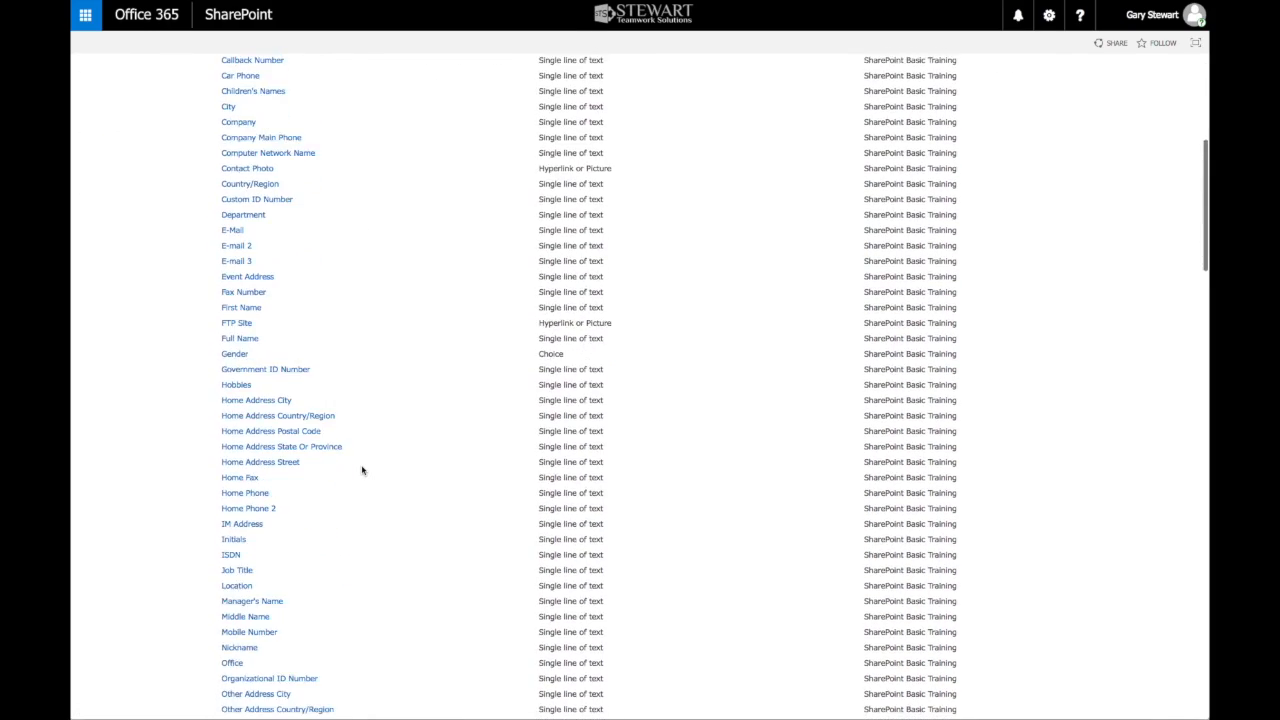
{"action": "scroll", "coordinate": [362, 470], "scroll_direction": "down", "scroll_amount": 8}
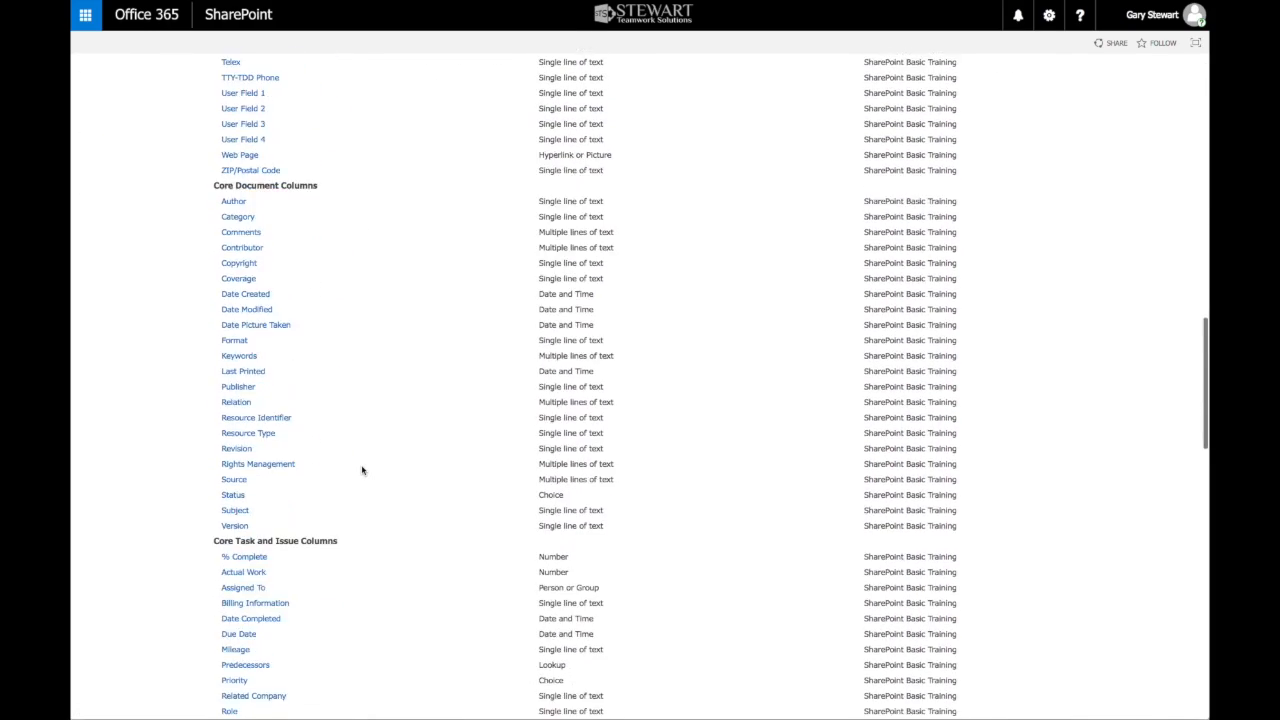
{"action": "scroll", "coordinate": [362, 470], "scroll_direction": "down", "scroll_amount": 4}
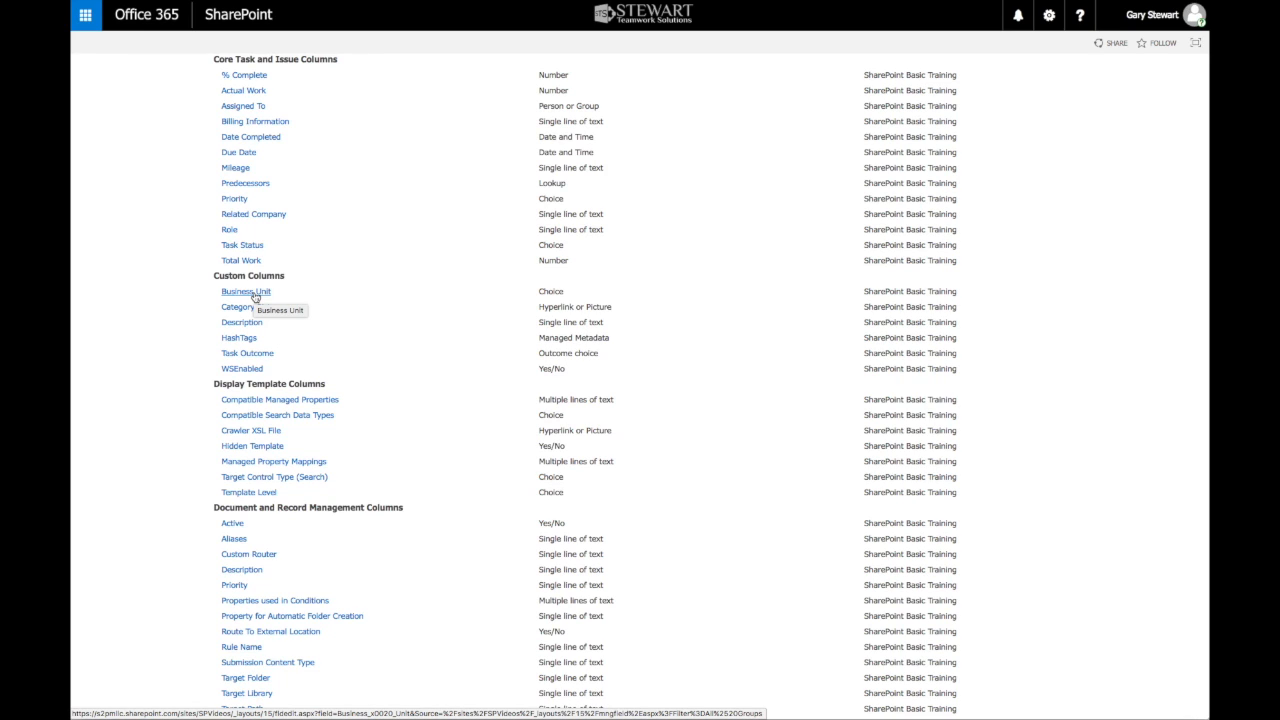
{"action": "scroll", "coordinate": [389, 388], "scroll_direction": "up", "scroll_amount": 20}
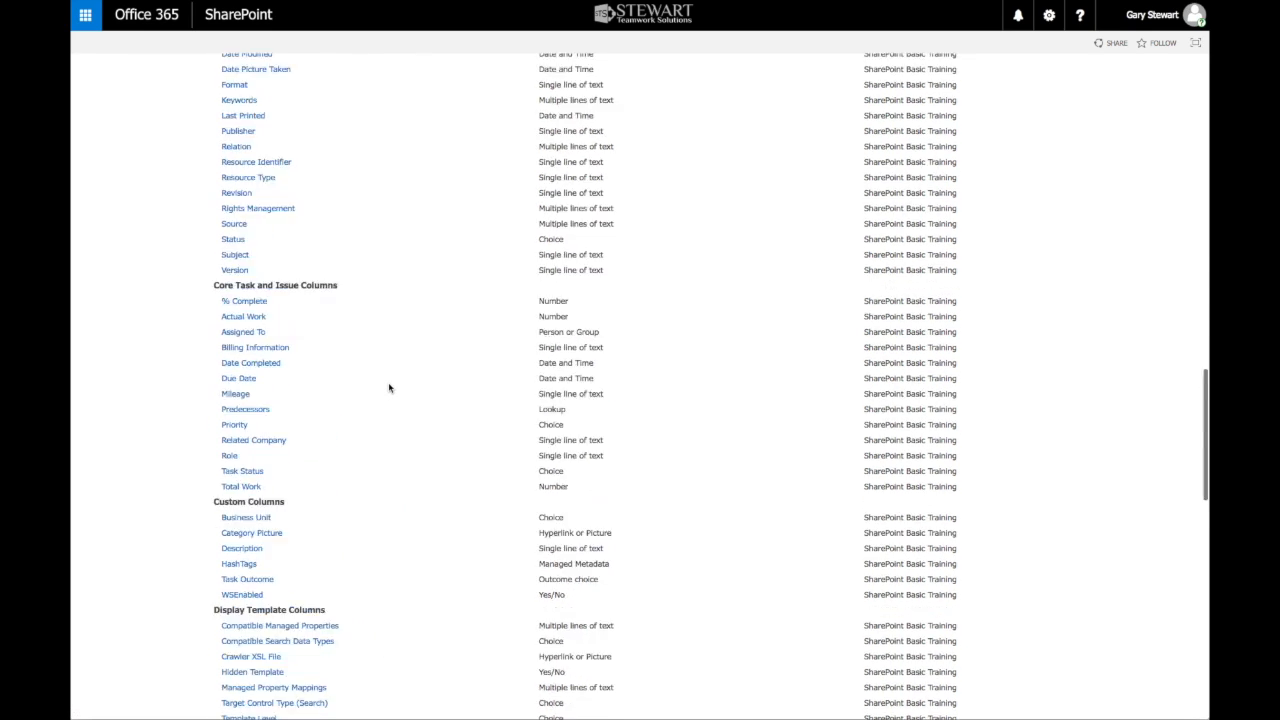
{"action": "scroll", "coordinate": [250, 250], "scroll_direction": "left", "scroll_amount": 5}
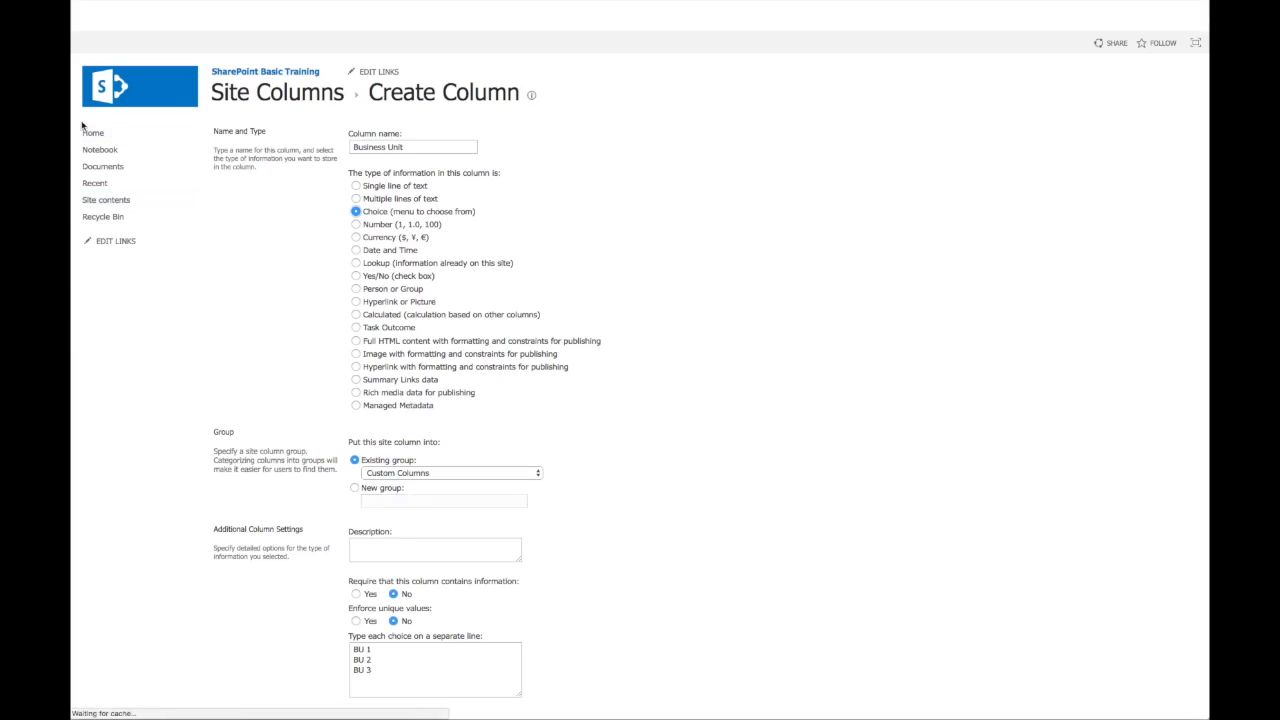
Return to the site's home page and add a Custom List app named Employees.
{"action": "left_click", "coordinate": [92, 134]}
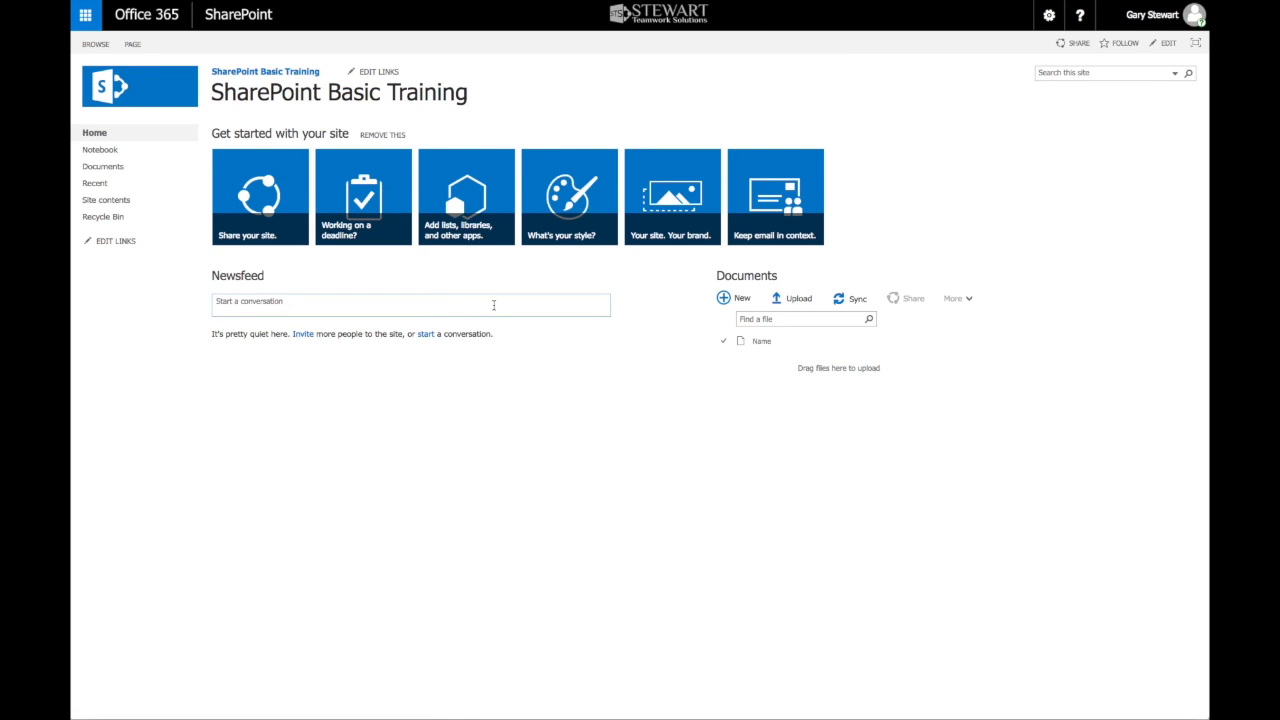
{"action": "left_click", "coordinate": [469, 199]}
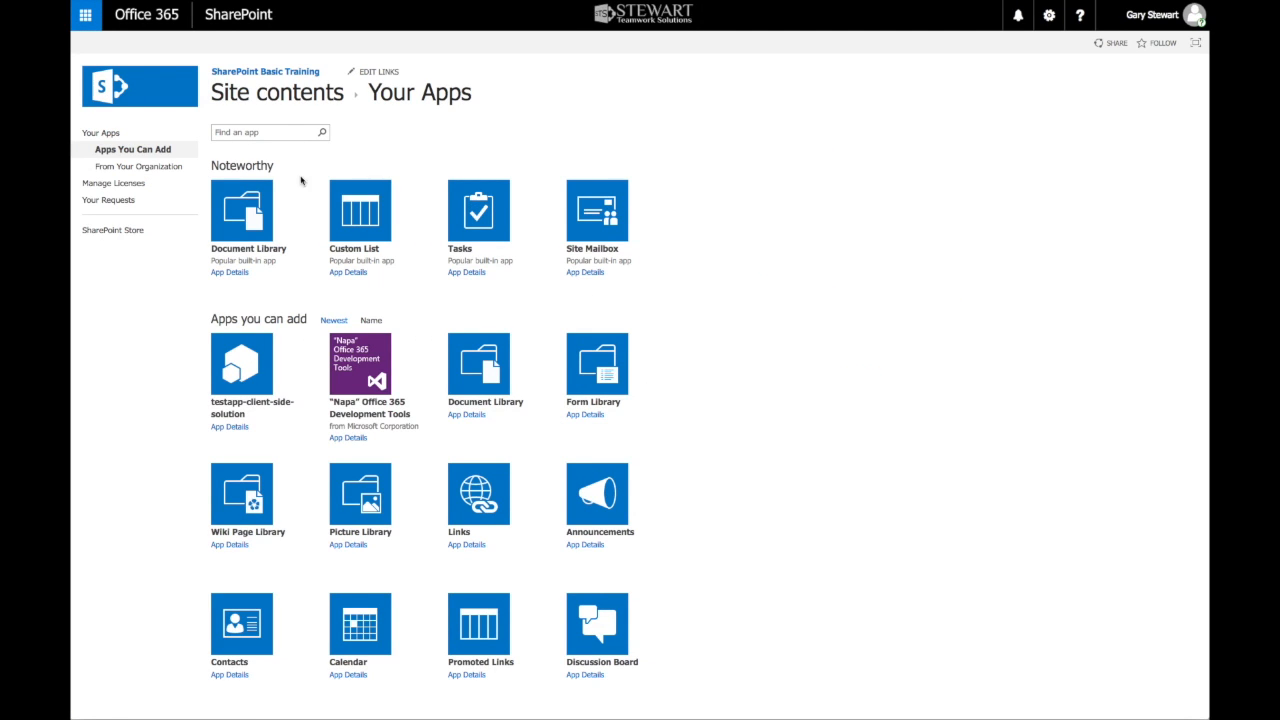
{"action": "left_click", "coordinate": [360, 252]}
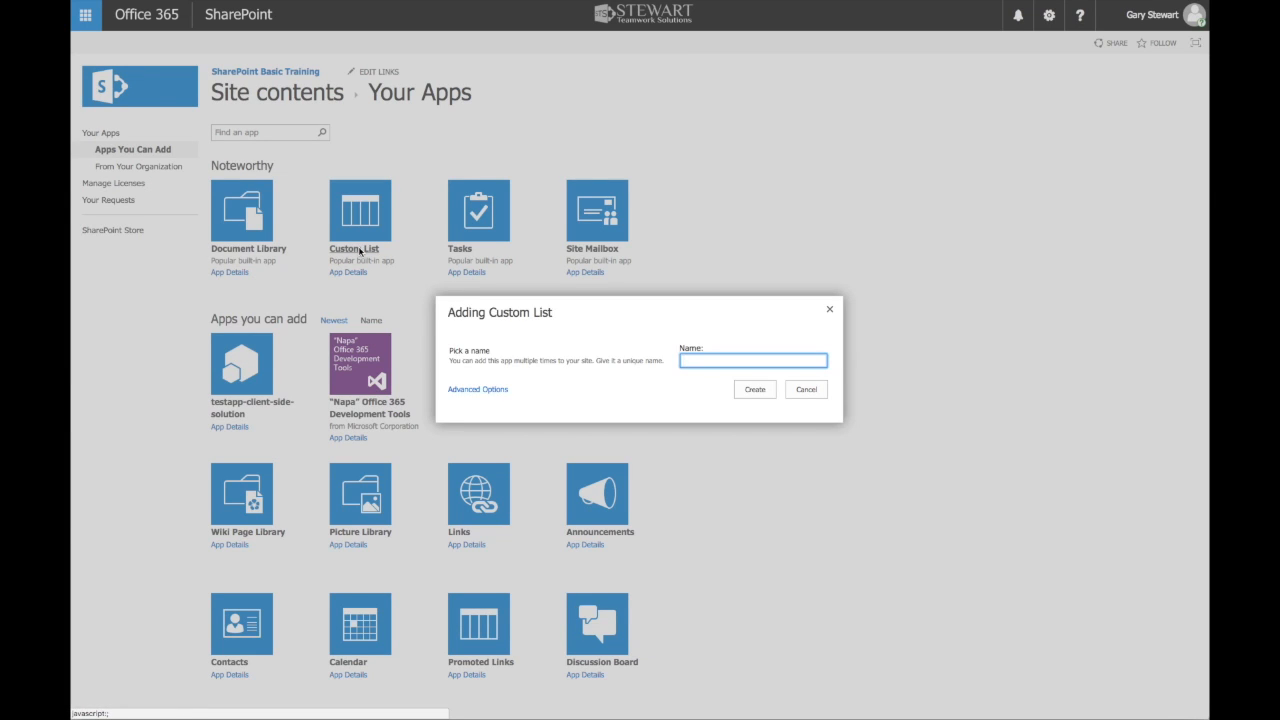
{"action": "type", "text": "Employees"}
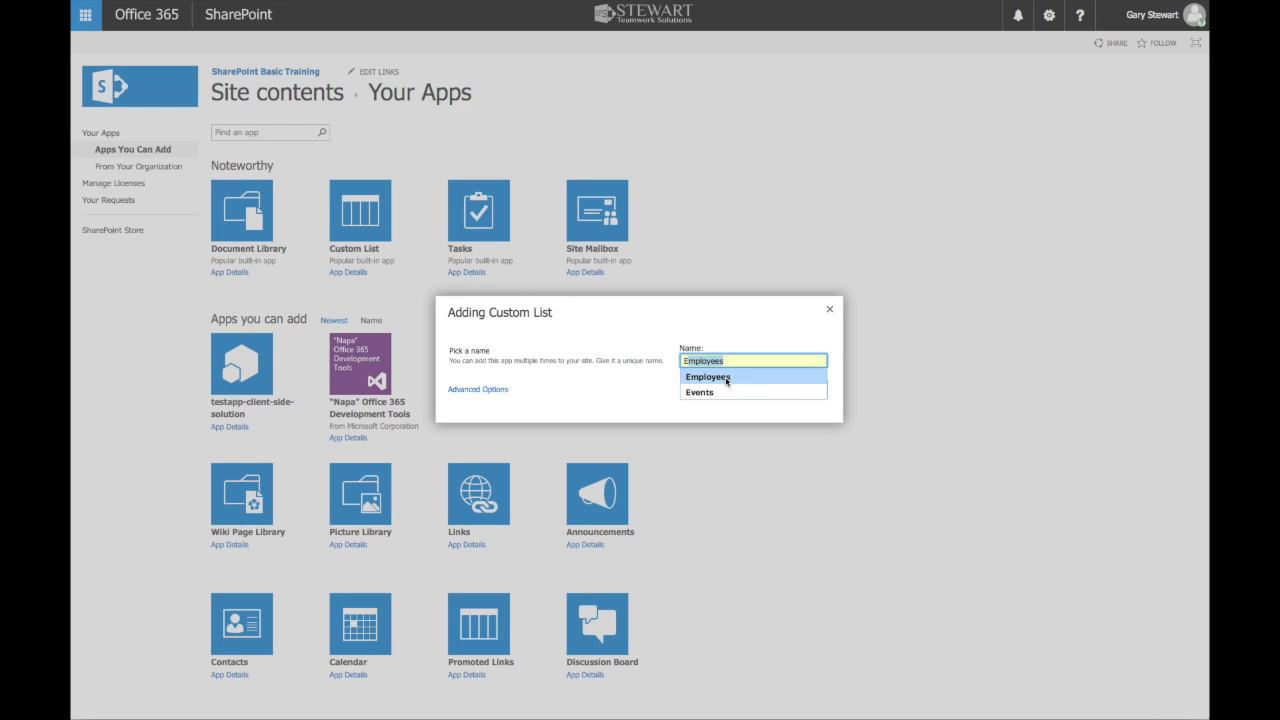
{"action": "left_click", "coordinate": [708, 377]}
{"action": "left_click", "coordinate": [755, 390]}
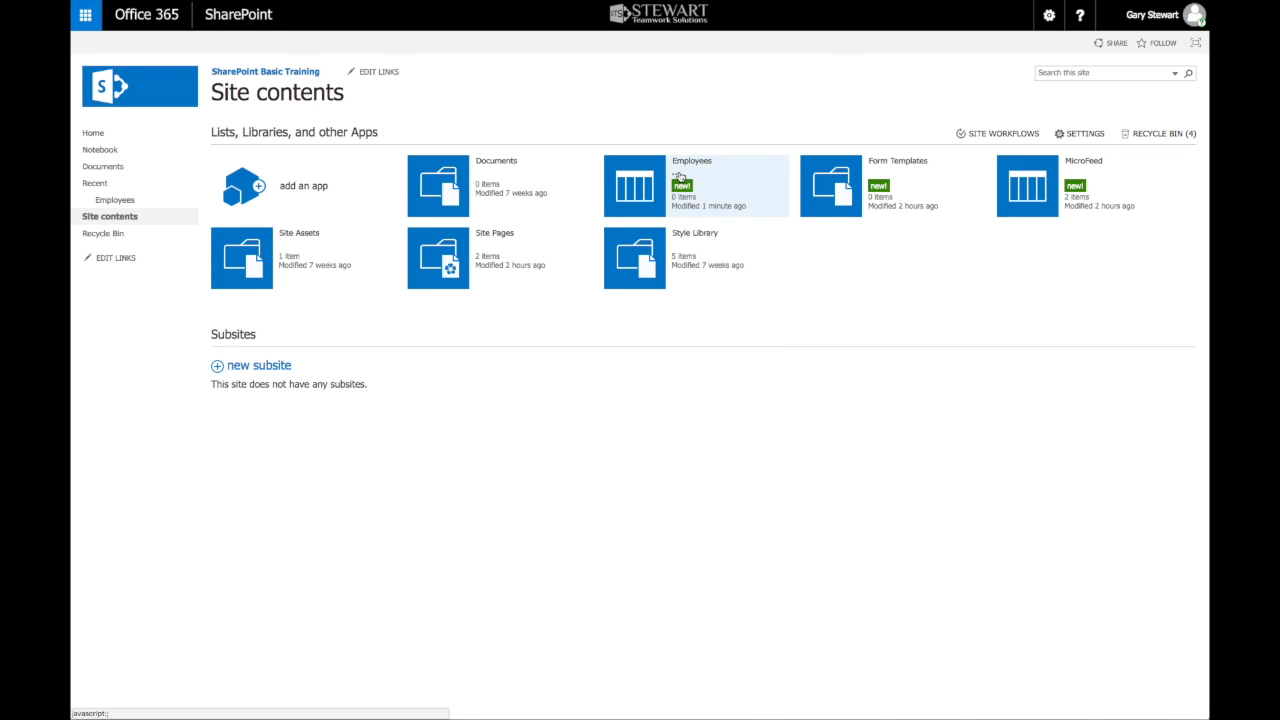
Open the Employees list settings and create a single line of text column named Name.
{"action": "left_click", "coordinate": [679, 176]}
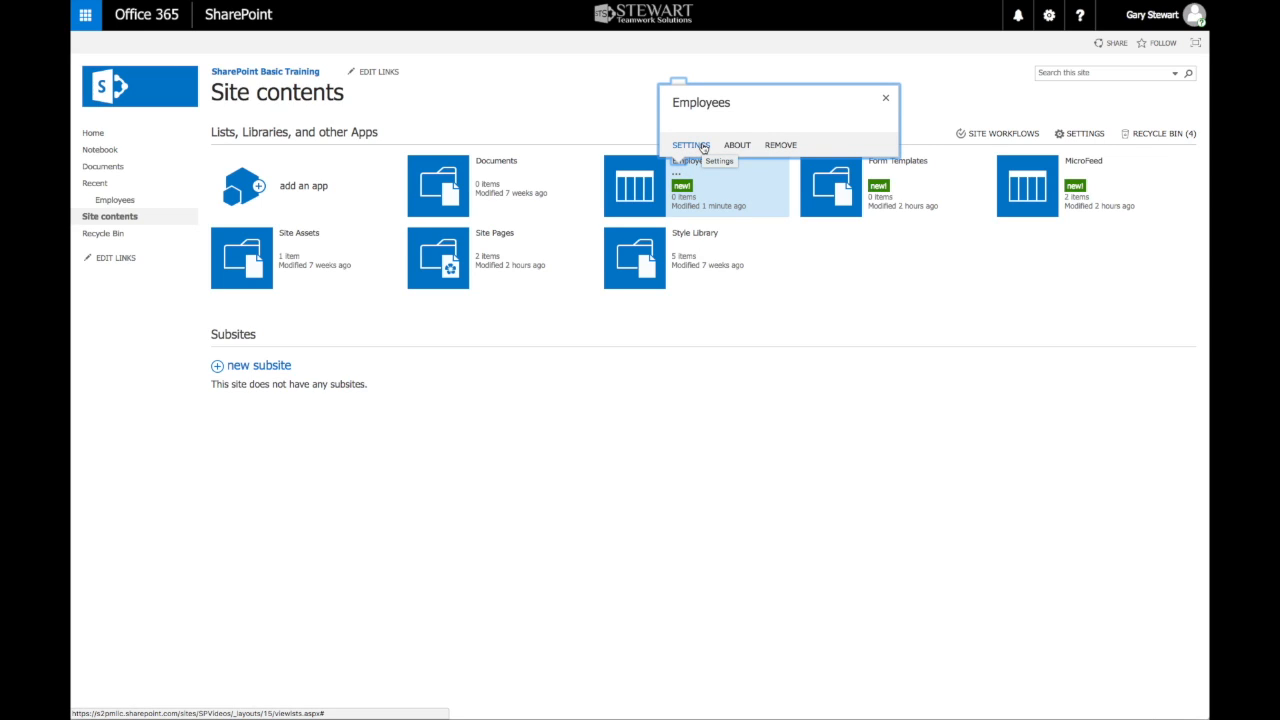
{"action": "left_click", "coordinate": [703, 148]}
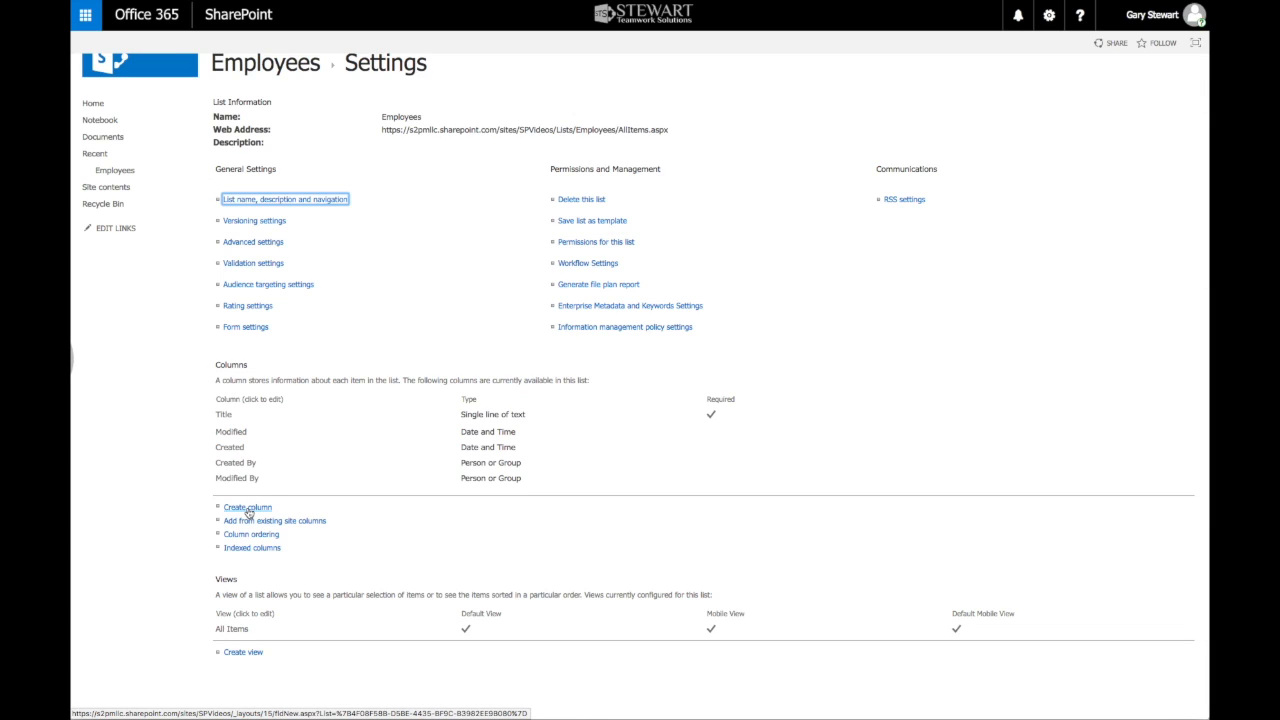
{"action": "left_click", "coordinate": [247, 508]}
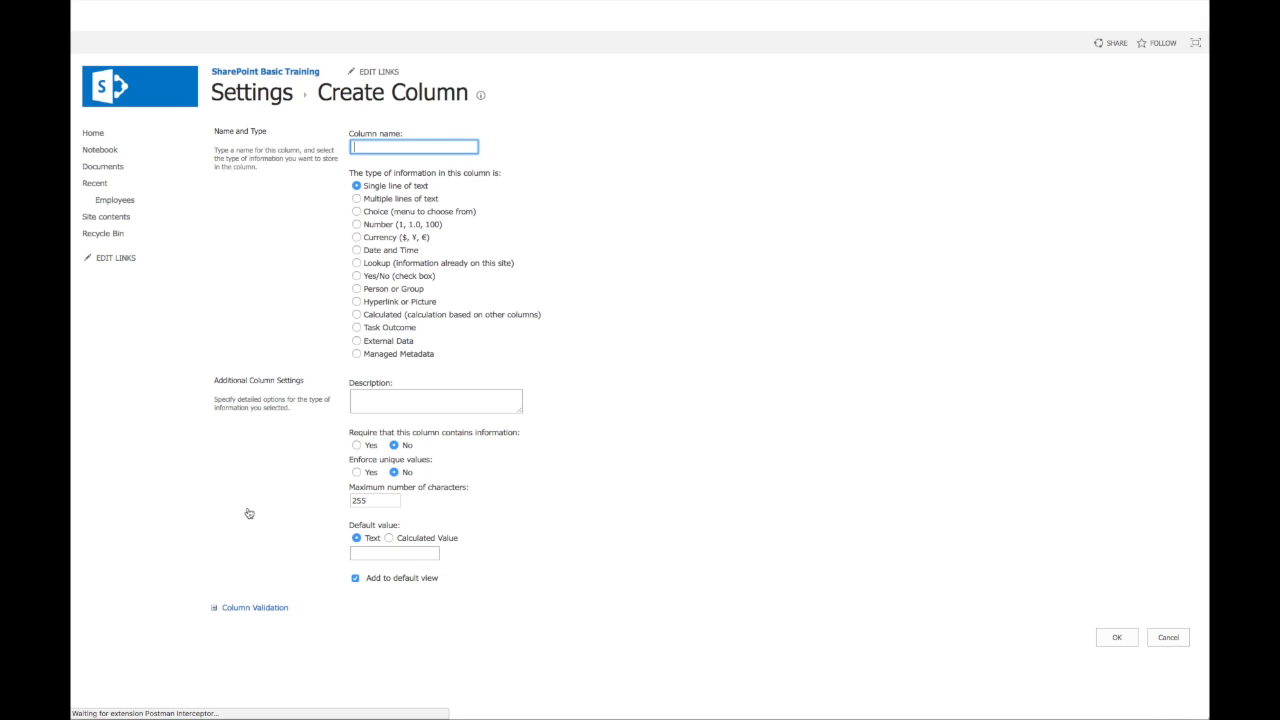
{"action": "type", "text": "Name"}
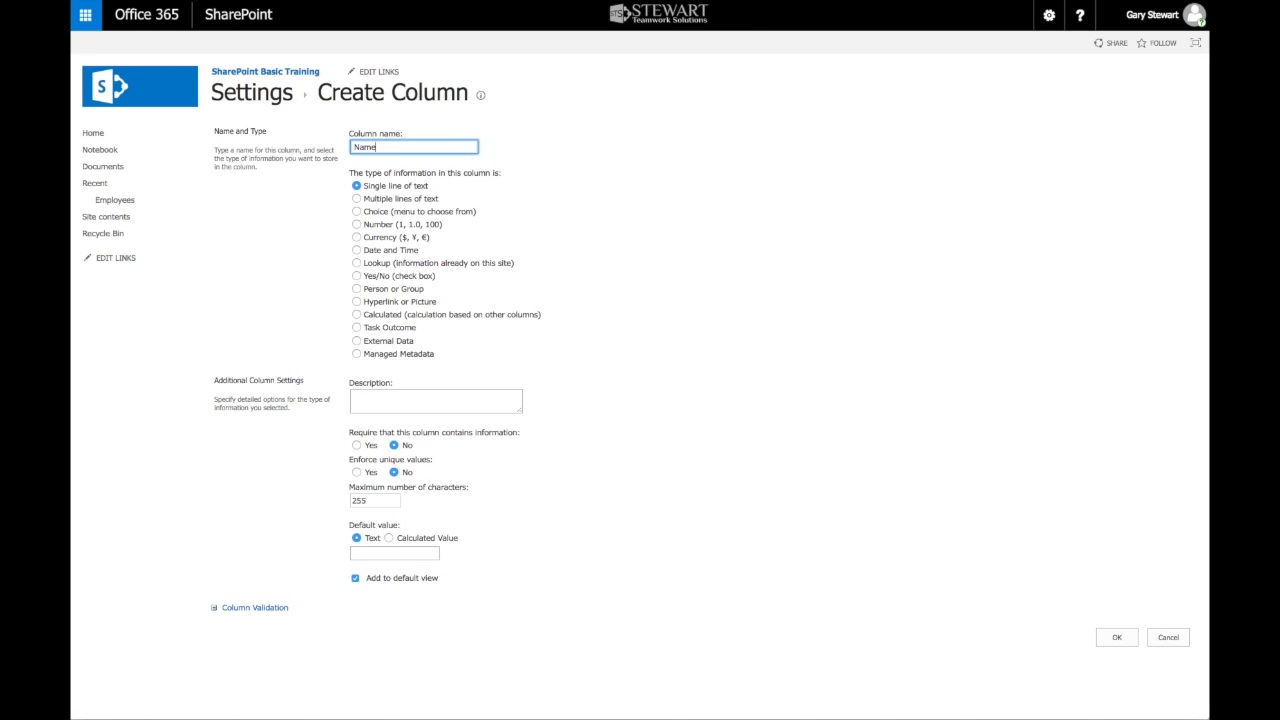
{"action": "left_click", "coordinate": [1116, 638]}
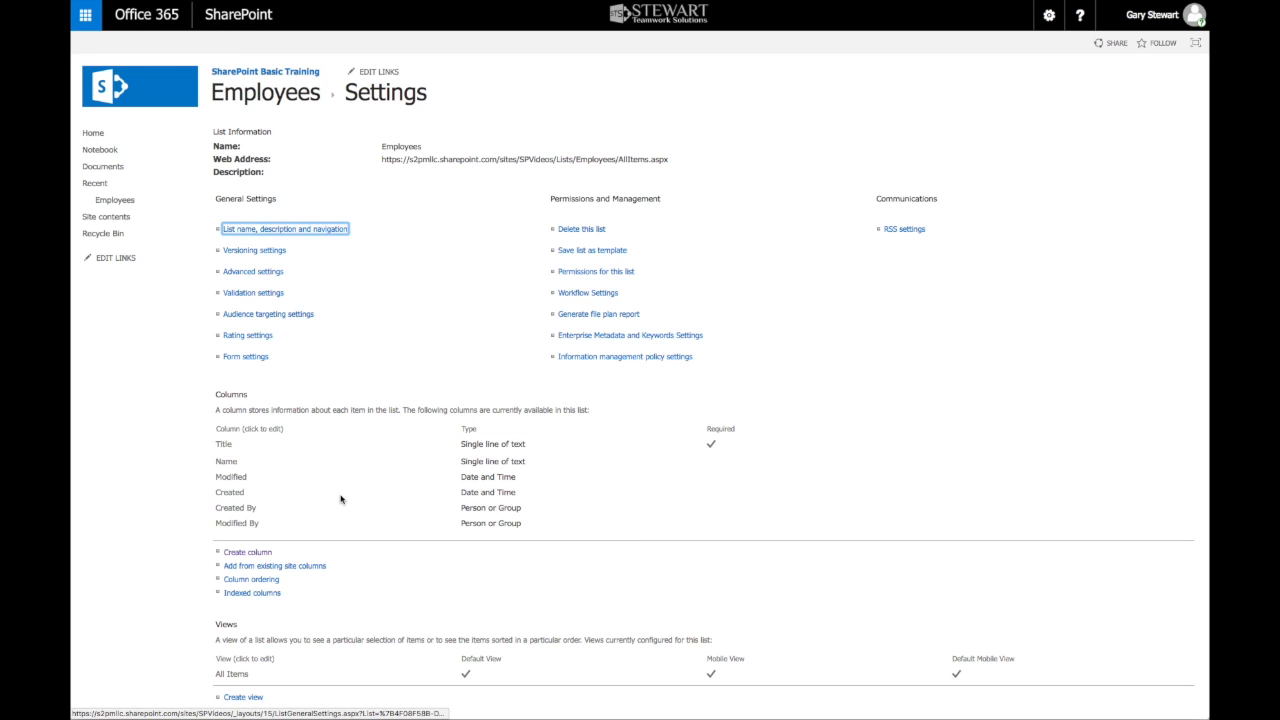
Add the Business Unit site column from the Custom Columns group to the Employees list and make its Title column optional.
{"action": "scroll", "coordinate": [340, 499], "scroll_direction": "down", "scroll_amount": 1}
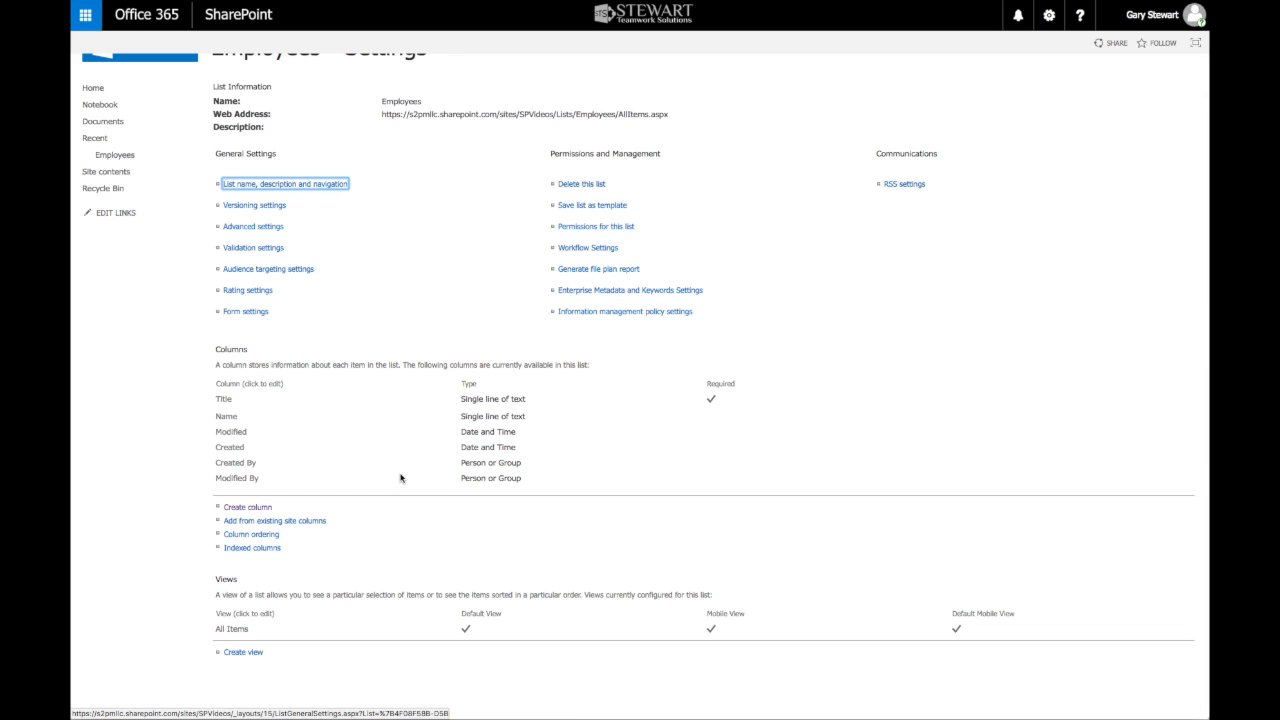
{"action": "left_click", "coordinate": [283, 521]}
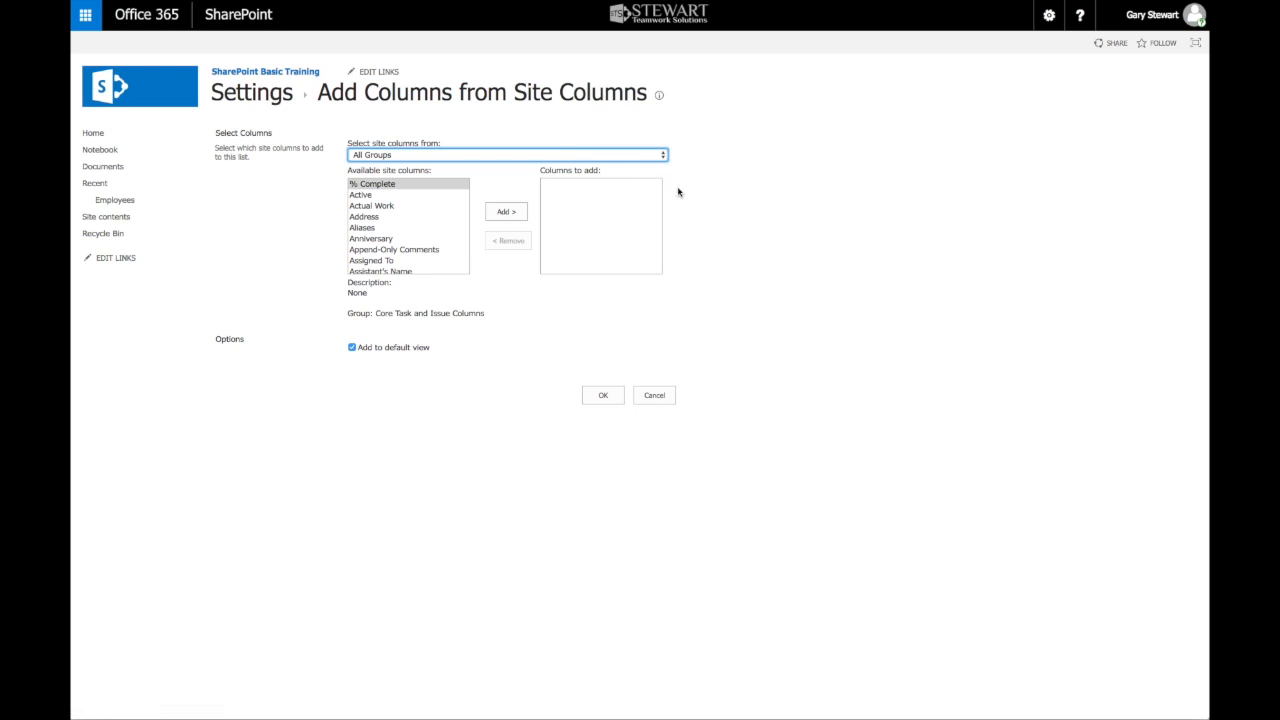
{"action": "left_click", "coordinate": [664, 160]}
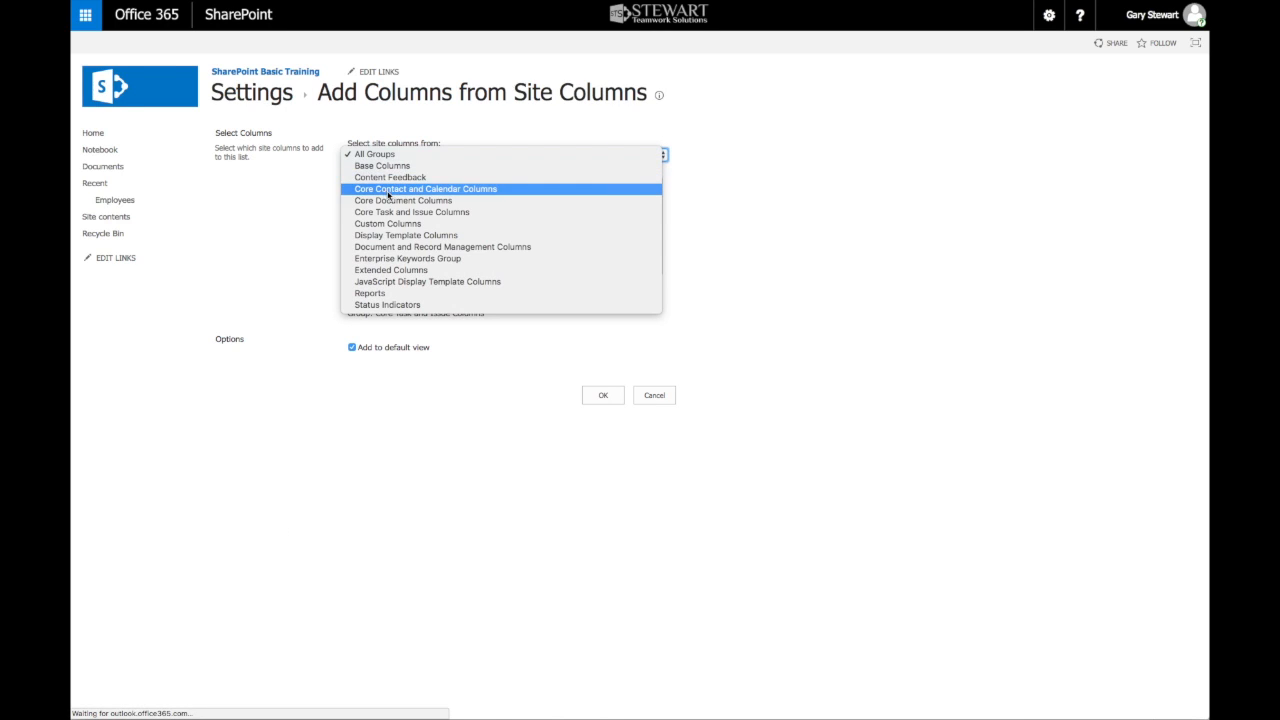
{"action": "left_click", "coordinate": [380, 225]}
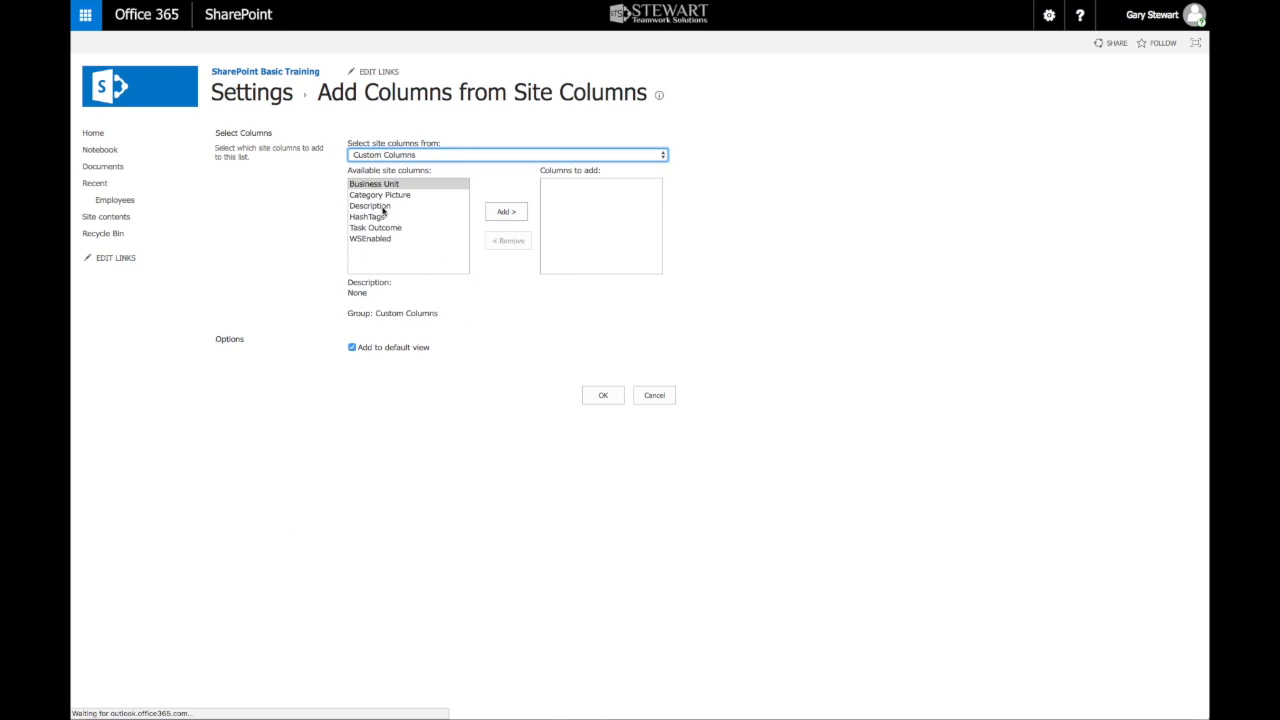
{"action": "left_click", "coordinate": [507, 212]}
{"action": "left_click", "coordinate": [604, 396]}
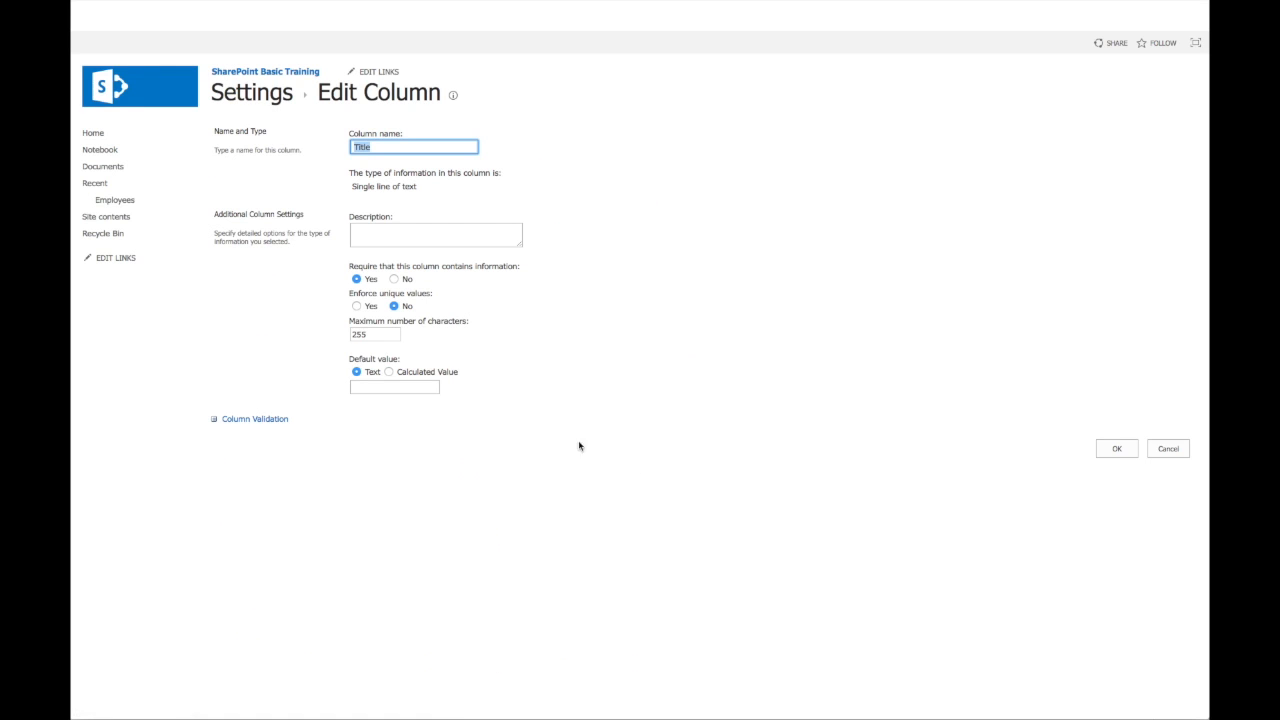
{"action": "left_click", "coordinate": [394, 279]}
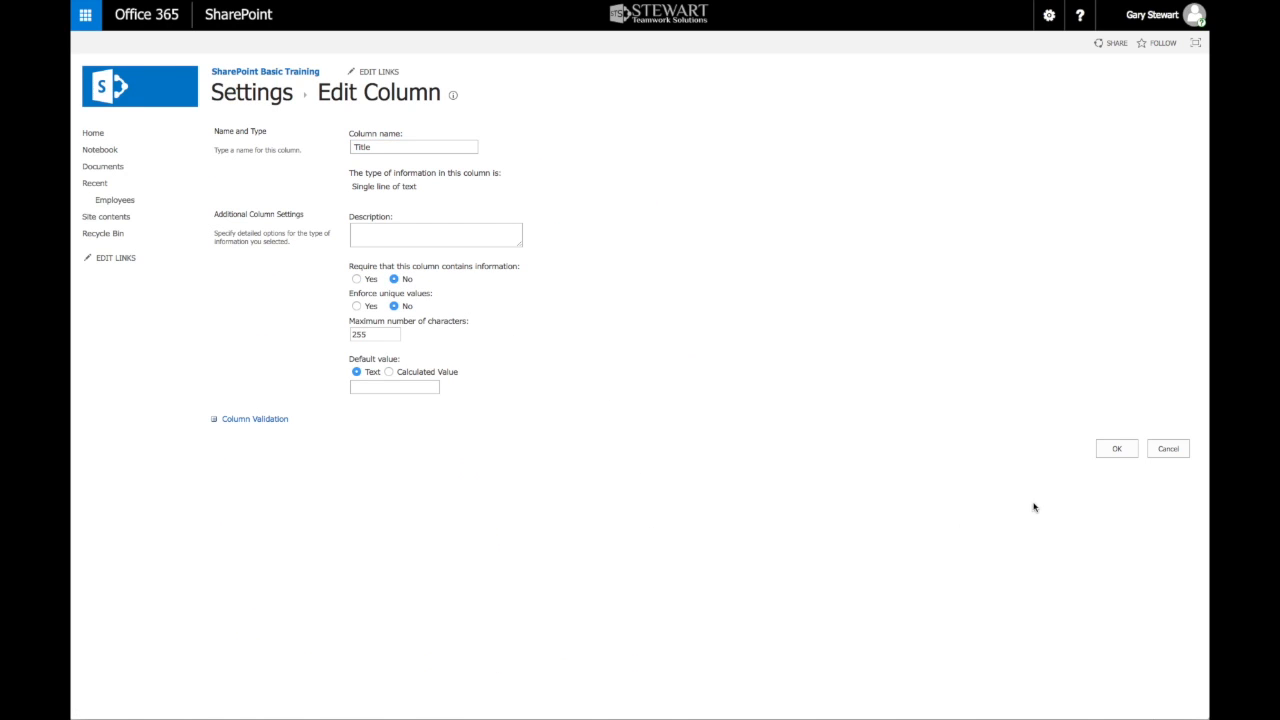
{"action": "left_click", "coordinate": [1116, 450]}
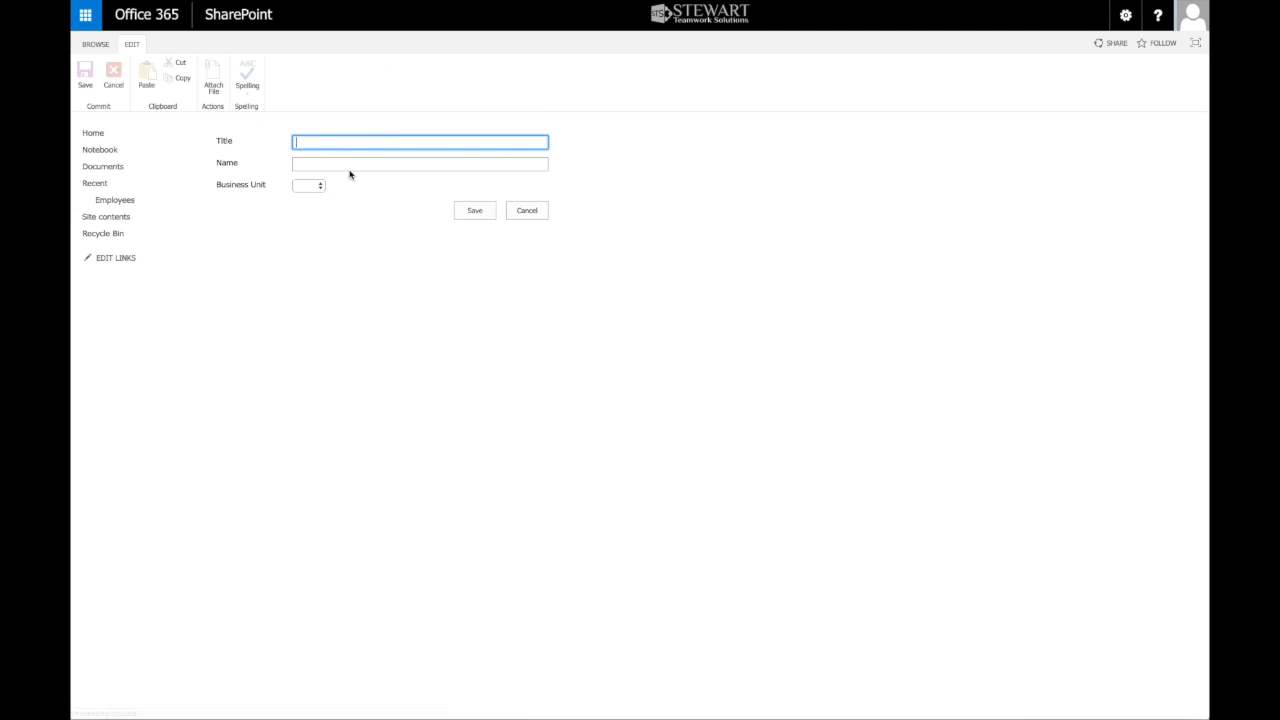
Check the Business Unit choices in the new item form of the Employees list and cancel the form.
{"action": "left_click", "coordinate": [320, 186]}
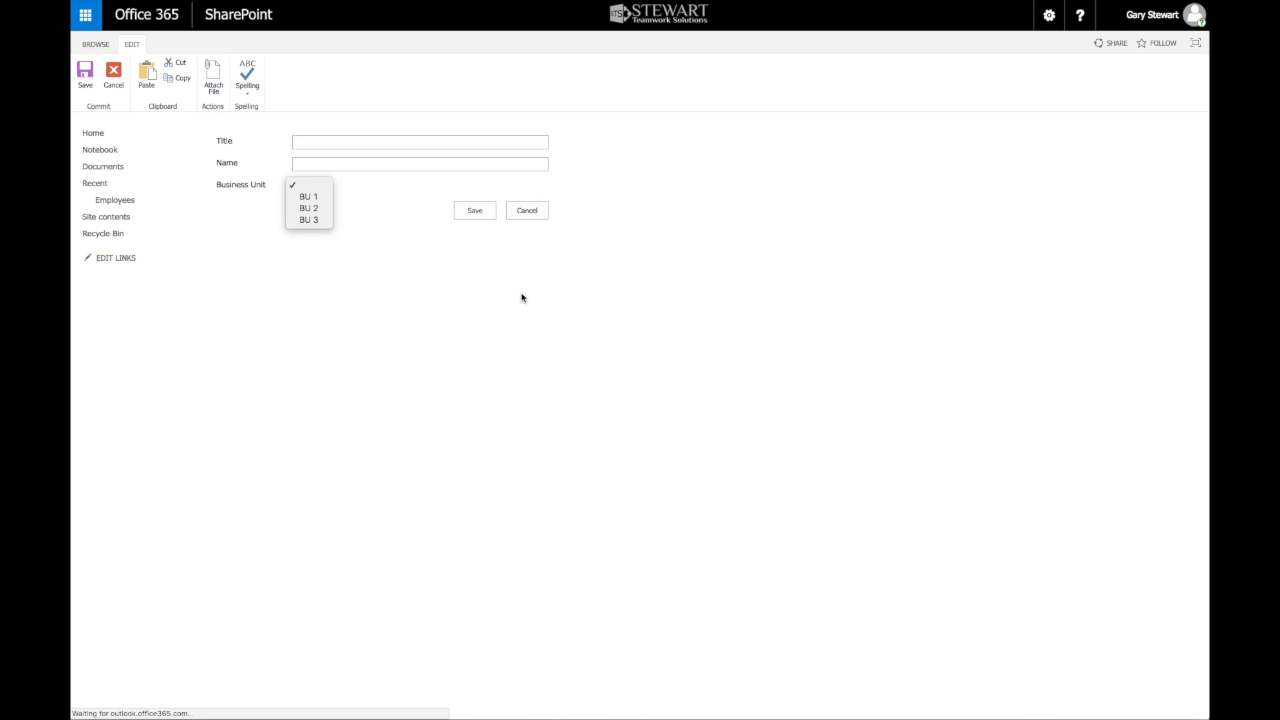
{"action": "left_click", "coordinate": [535, 215]}
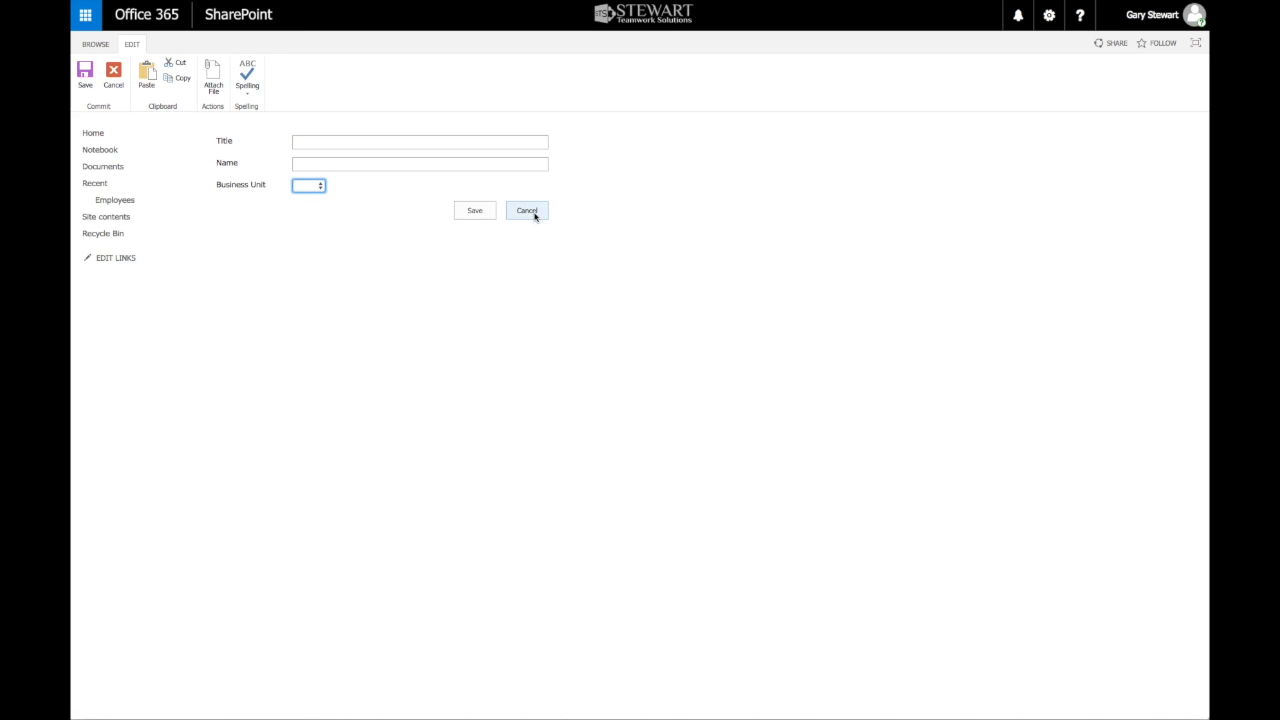
{"action": "left_click", "coordinate": [539, 213]}
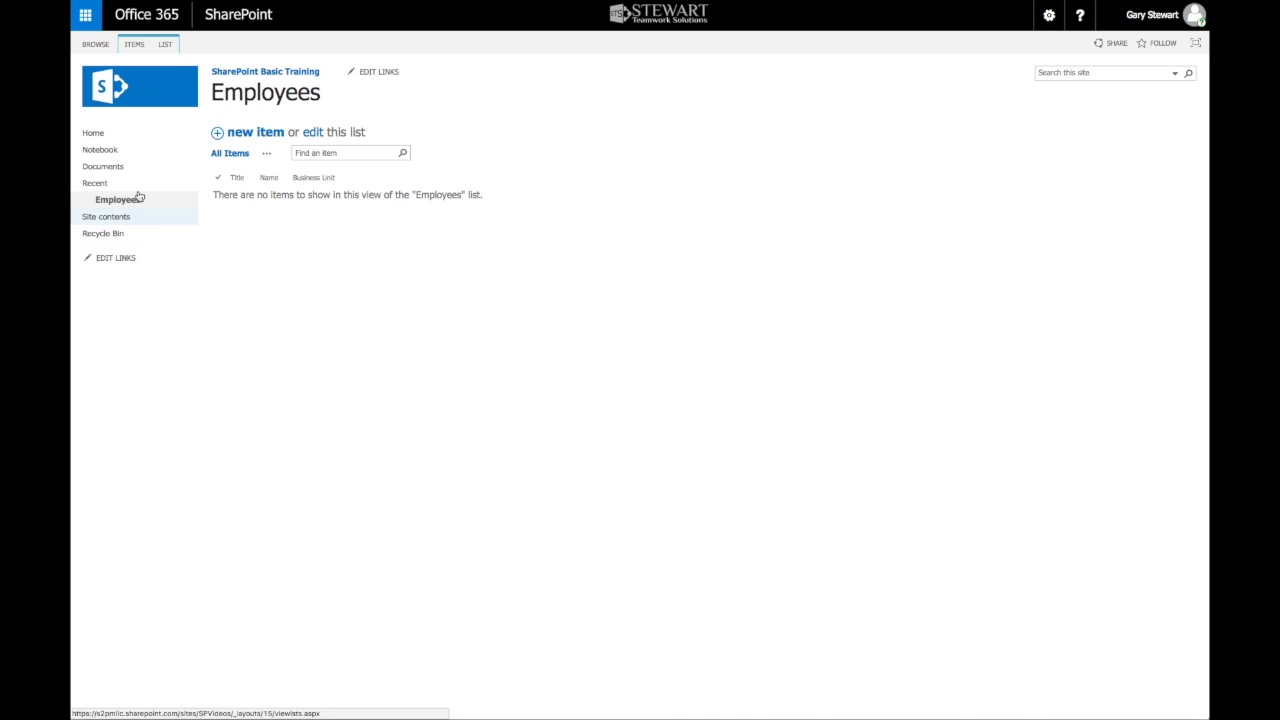
Return to the site's home page and add a Custom List app named Laptop Inventory.
{"action": "left_click", "coordinate": [99, 133]}
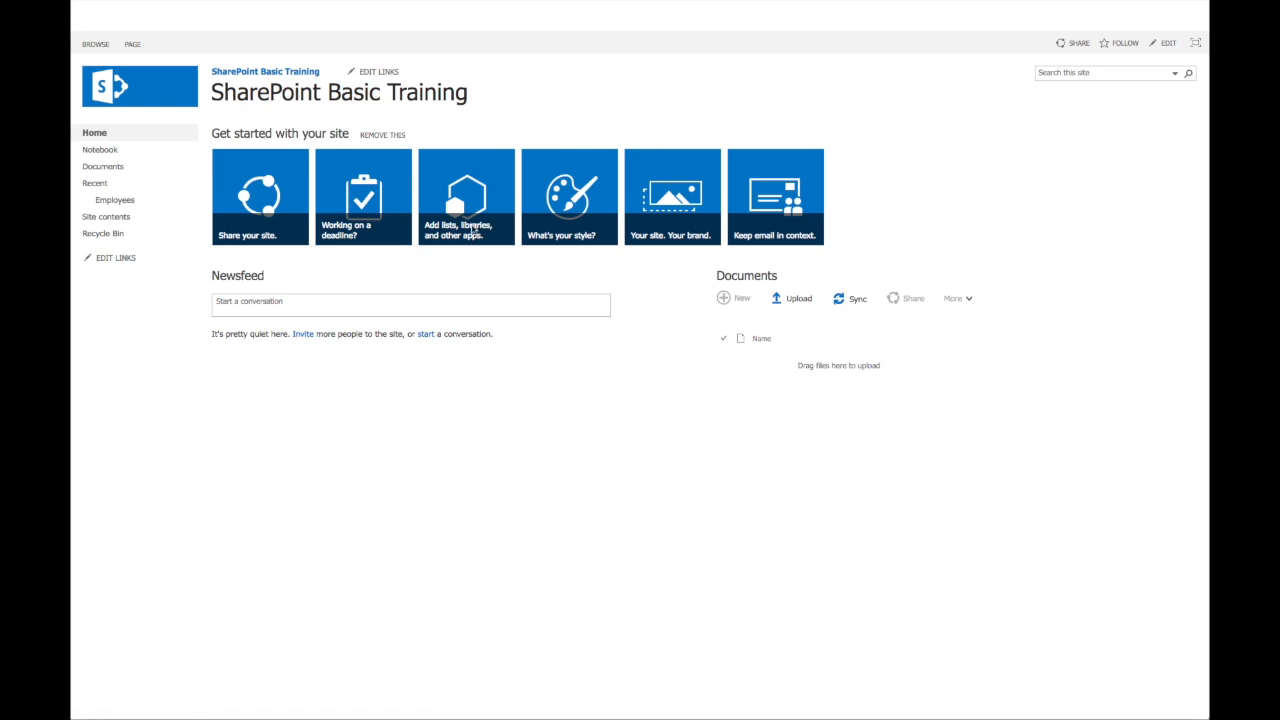
{"action": "left_click", "coordinate": [470, 212]}
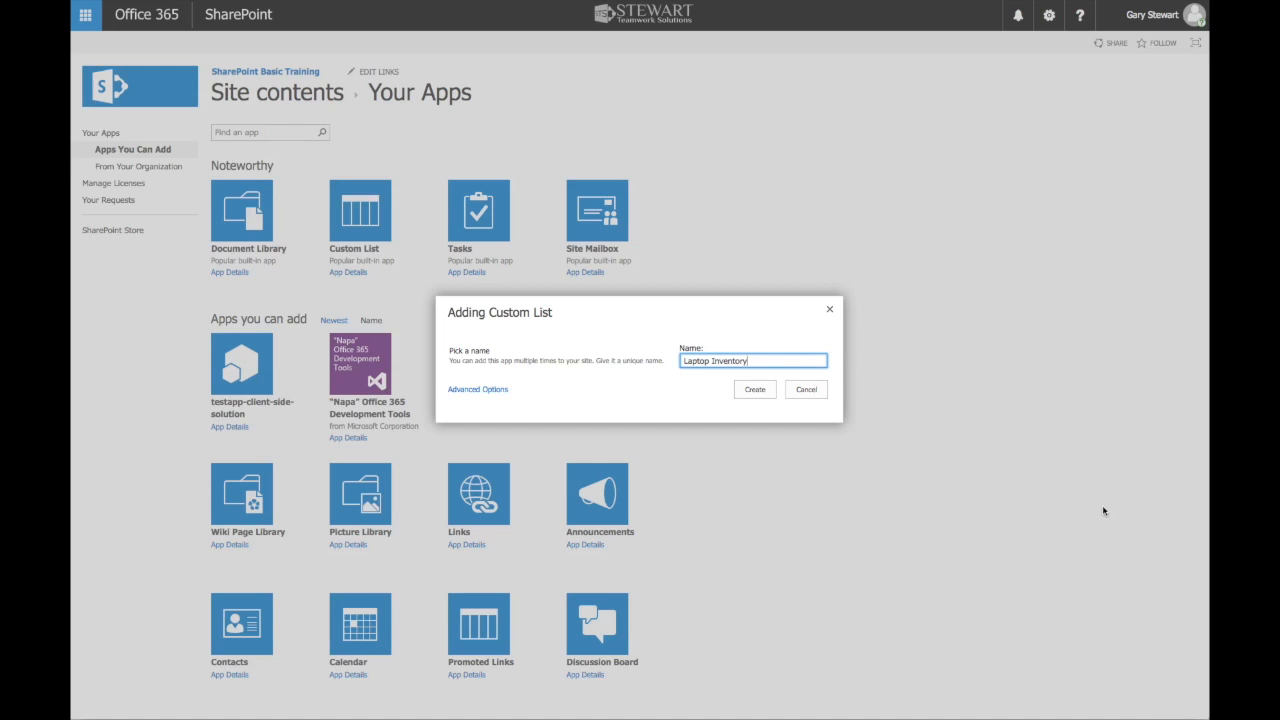
{"action": "left_click", "coordinate": [758, 392]}
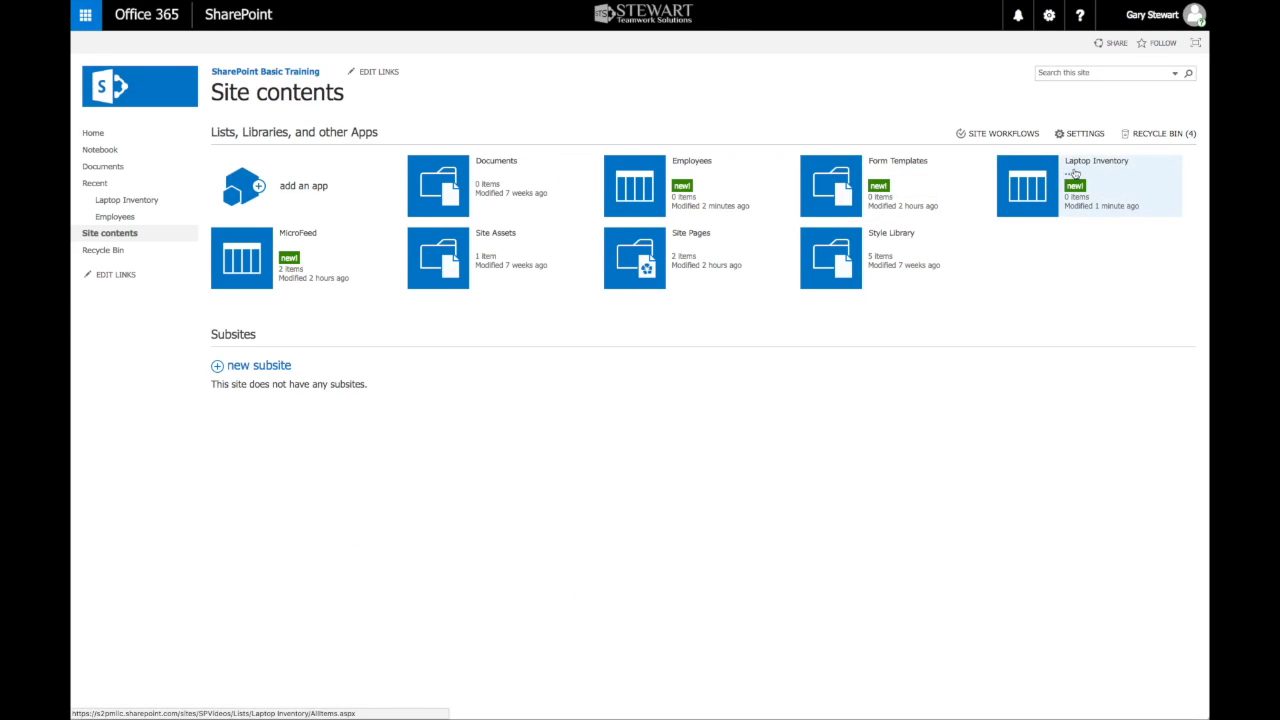
Open the Laptop Inventory list settings and set the Title column to not require information.
{"action": "left_click", "coordinate": [1071, 176]}
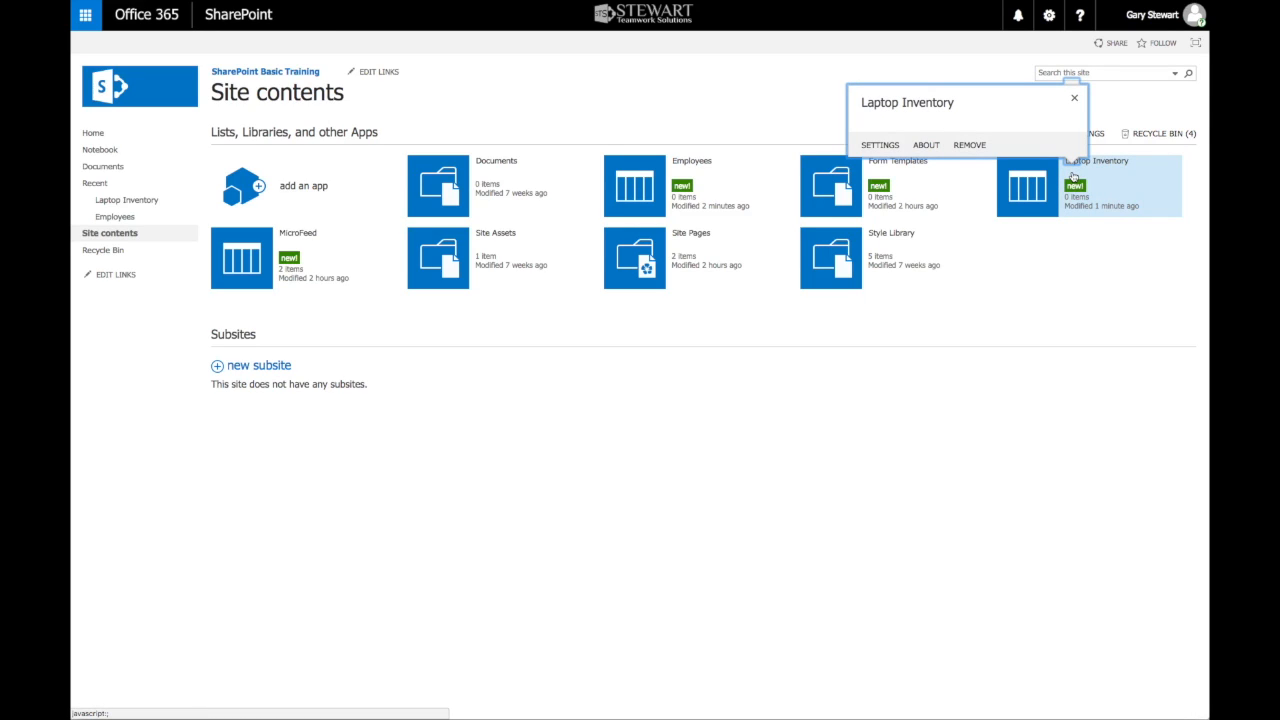
{"action": "left_click", "coordinate": [880, 146]}
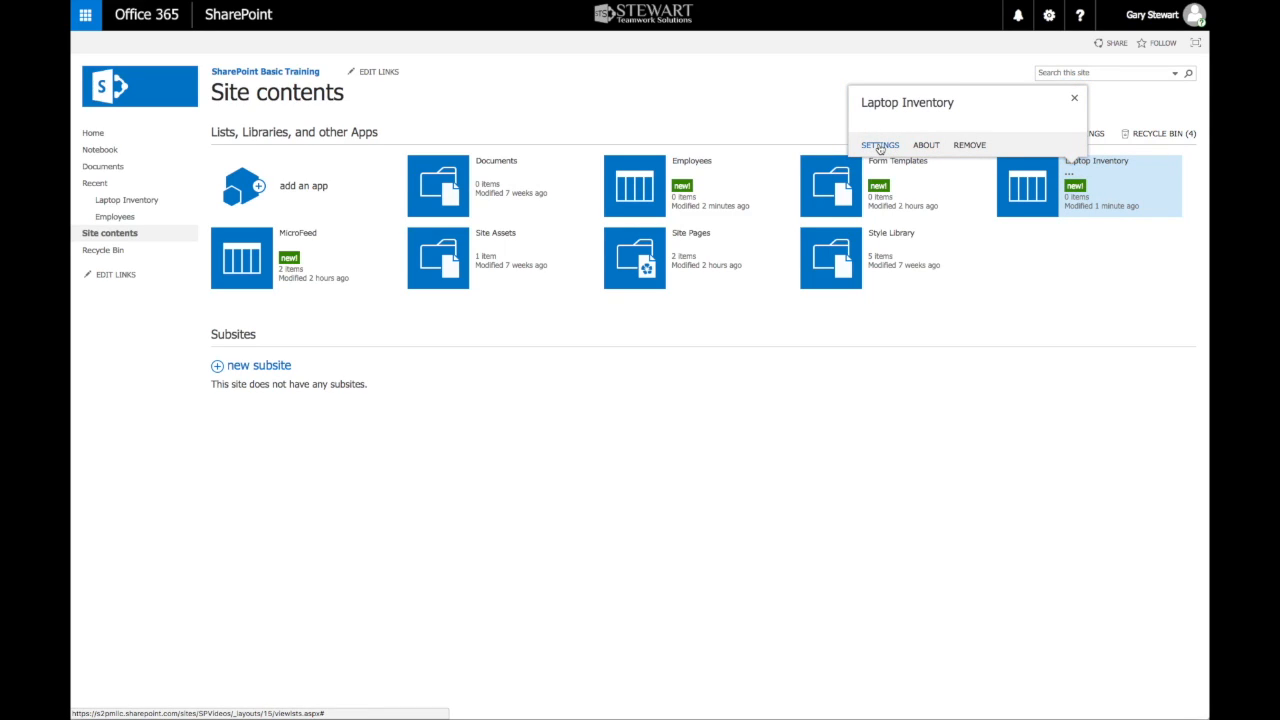
{"action": "scroll", "coordinate": [337, 297], "scroll_direction": "down", "scroll_amount": 1}
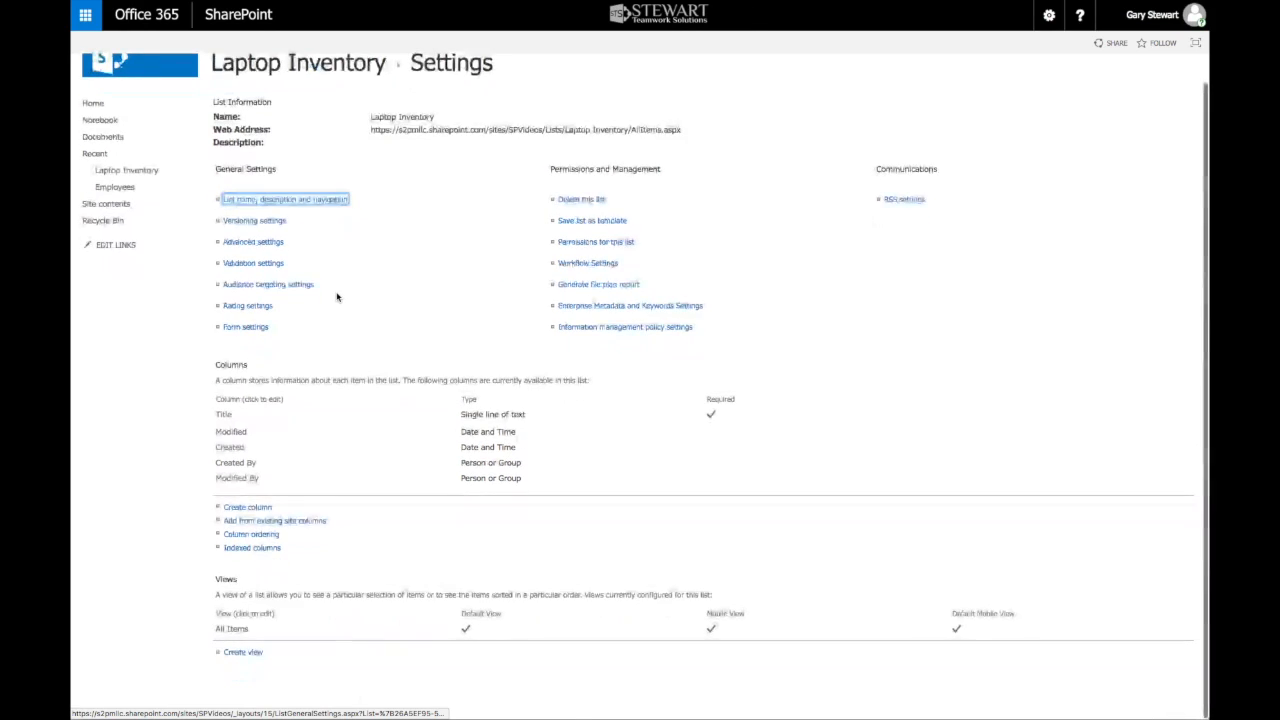
{"action": "left_click", "coordinate": [224, 416]}
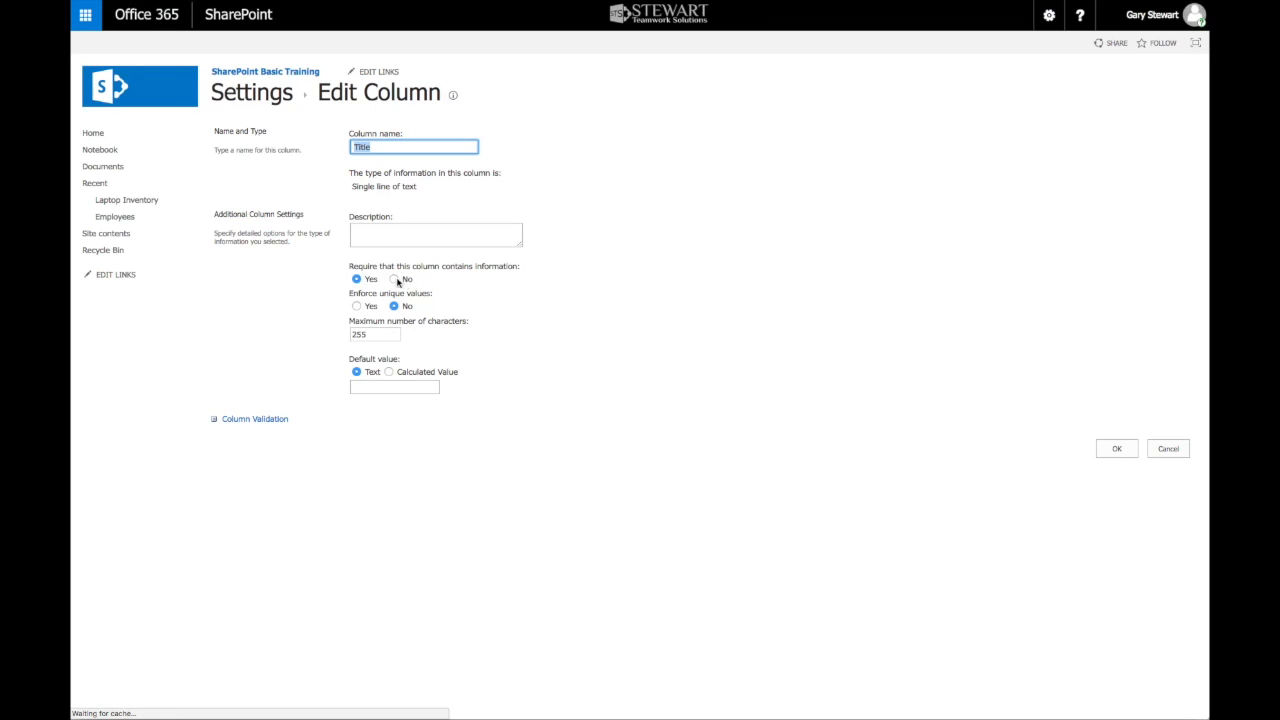
{"action": "left_click", "coordinate": [396, 280]}
{"action": "left_click", "coordinate": [1120, 451]}
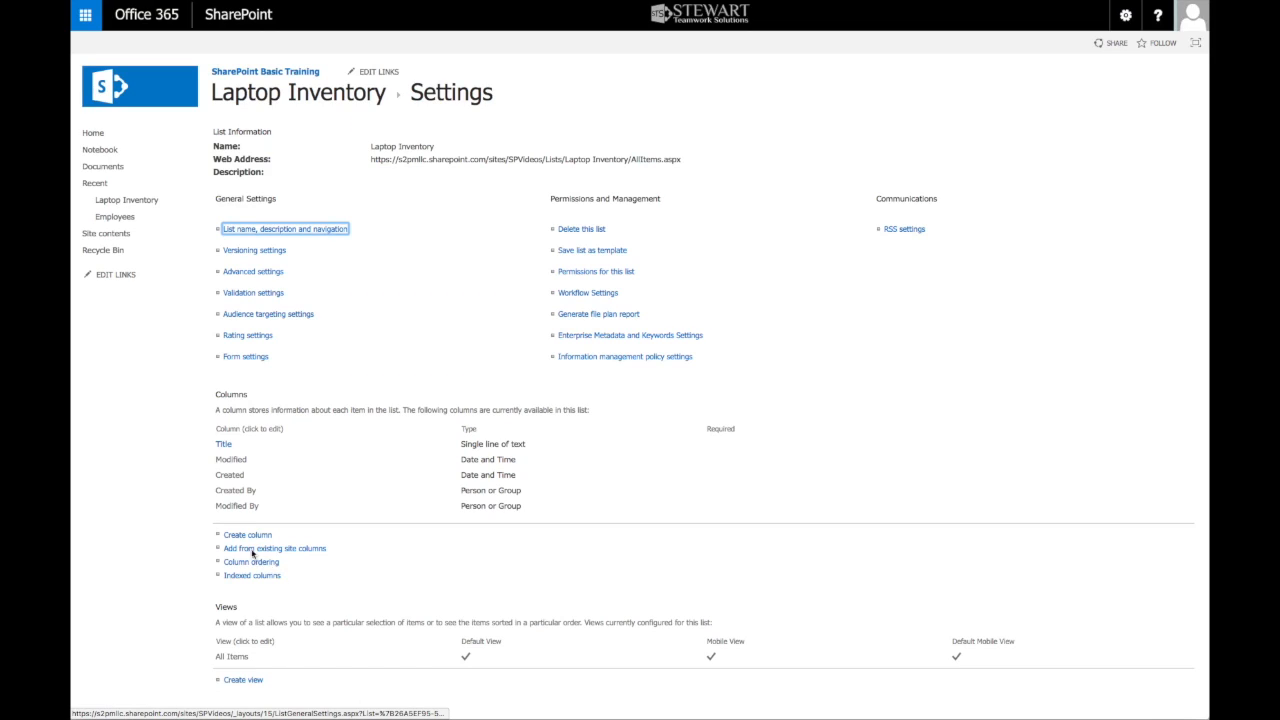
Create a single line of text column named Laptop Number in the Laptop Inventory list.
{"action": "left_click", "coordinate": [253, 535]}
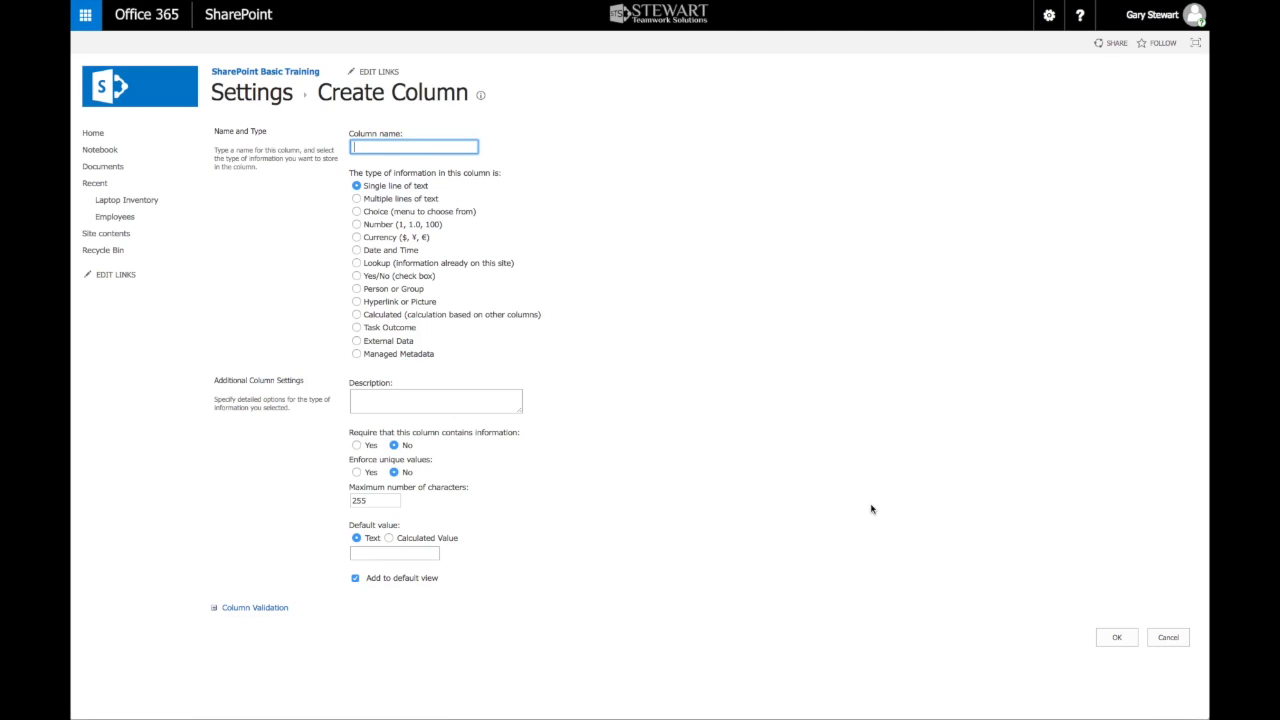
{"action": "type", "text": "Lapto"}
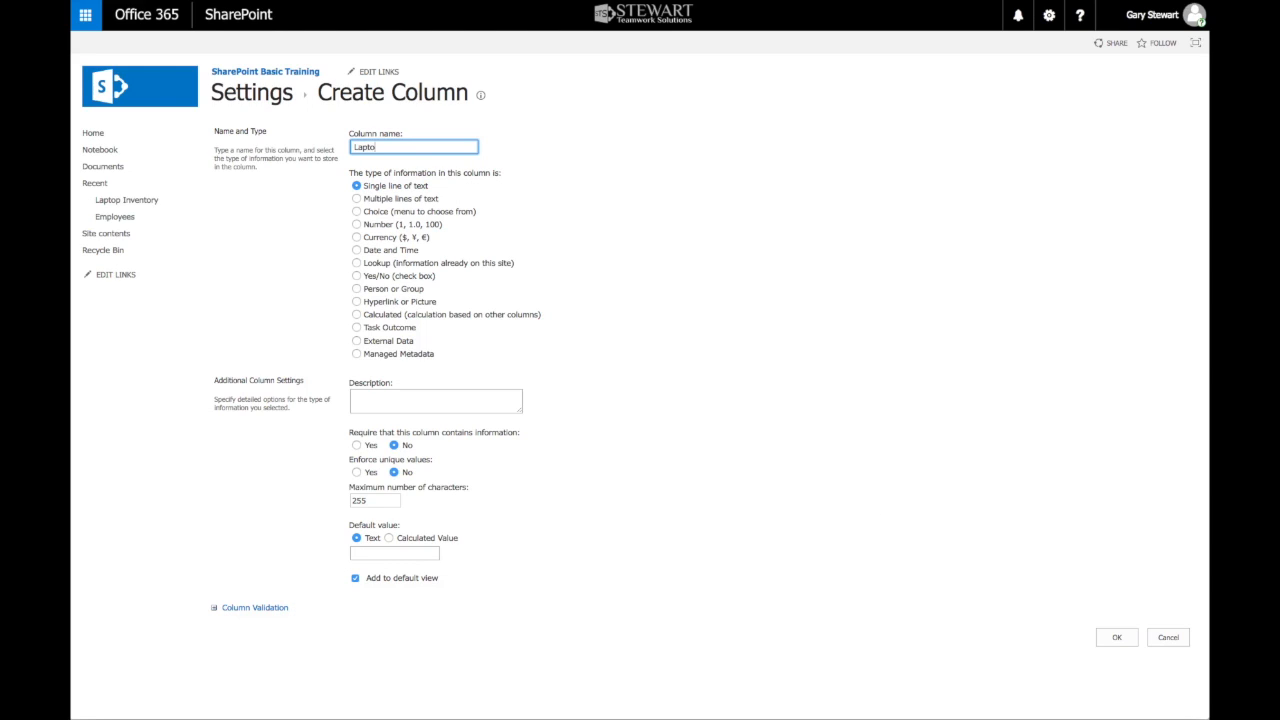
{"action": "type", "text": "p Number"}
{"action": "left_click", "coordinate": [1121, 640]}
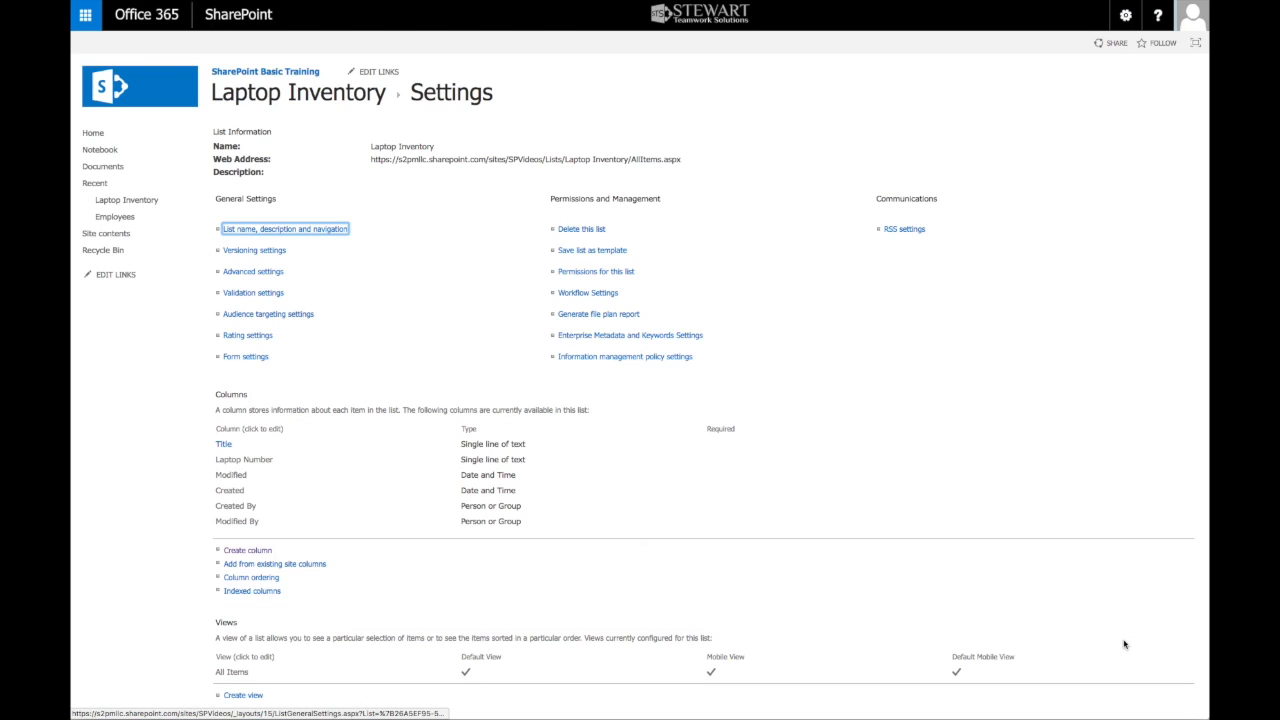
Add the existing Business Unit site column from the Custom Columns group to the Laptop Inventory list.
{"action": "scroll", "coordinate": [655, 520], "scroll_direction": "down", "scroll_amount": 1}
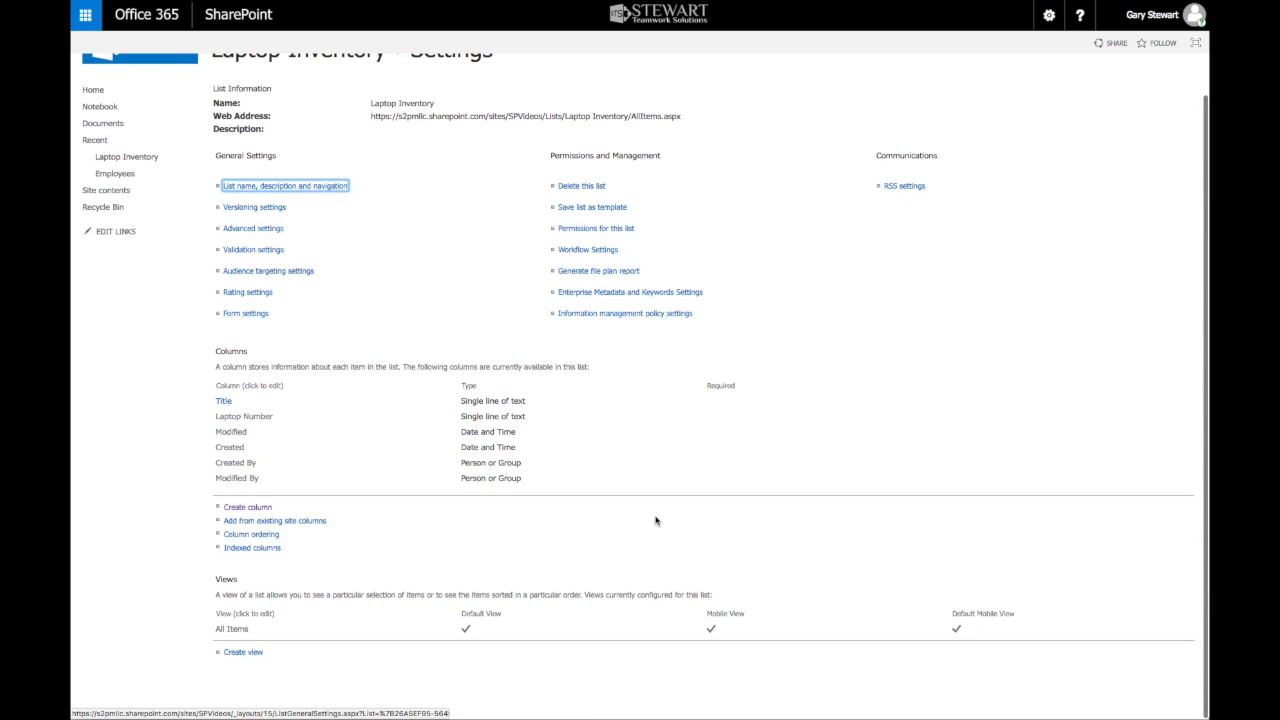
{"action": "left_click", "coordinate": [257, 522]}
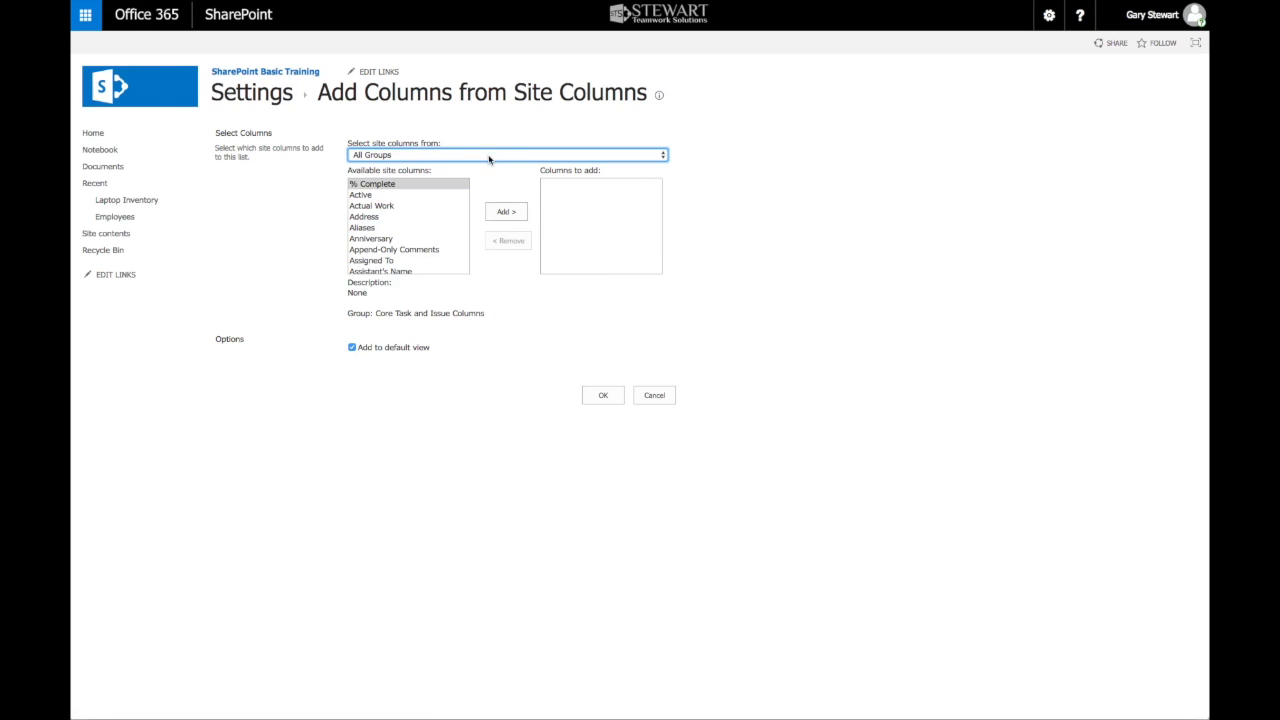
{"action": "left_click", "coordinate": [492, 156]}
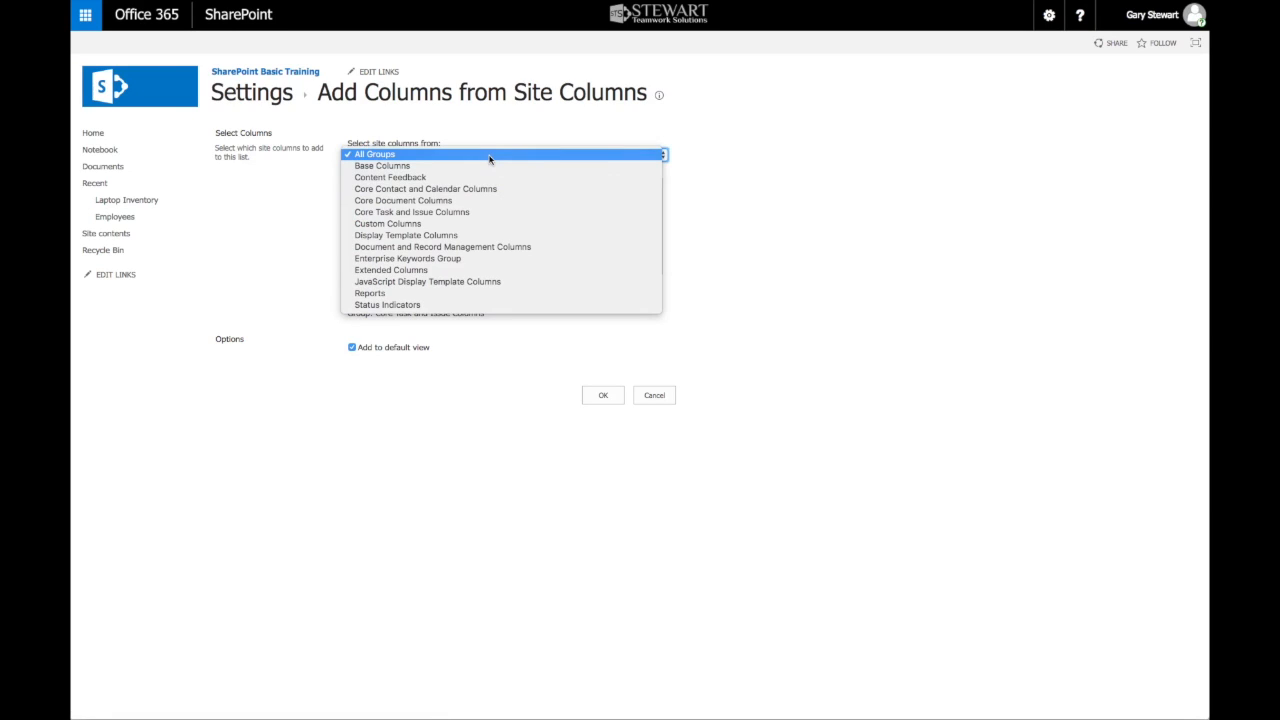
{"action": "left_click", "coordinate": [436, 223]}
{"action": "left_click", "coordinate": [410, 186]}
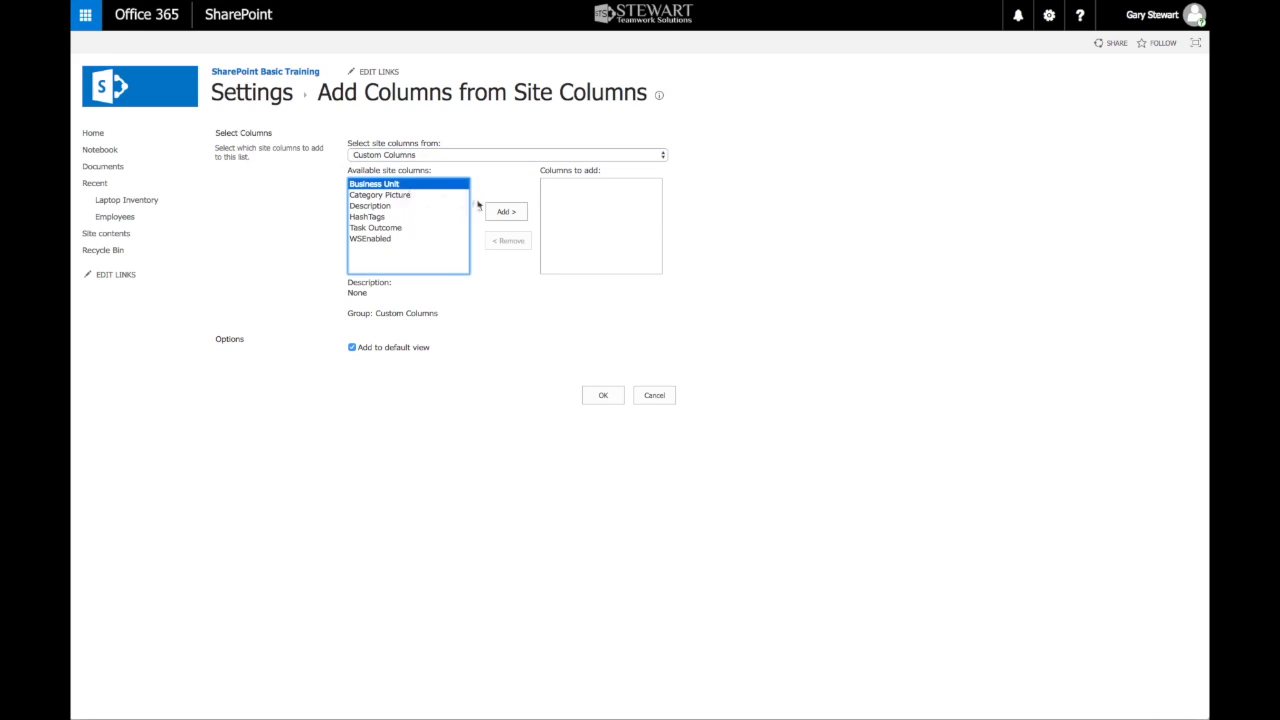
{"action": "left_click", "coordinate": [506, 212]}
{"action": "left_click", "coordinate": [600, 400]}
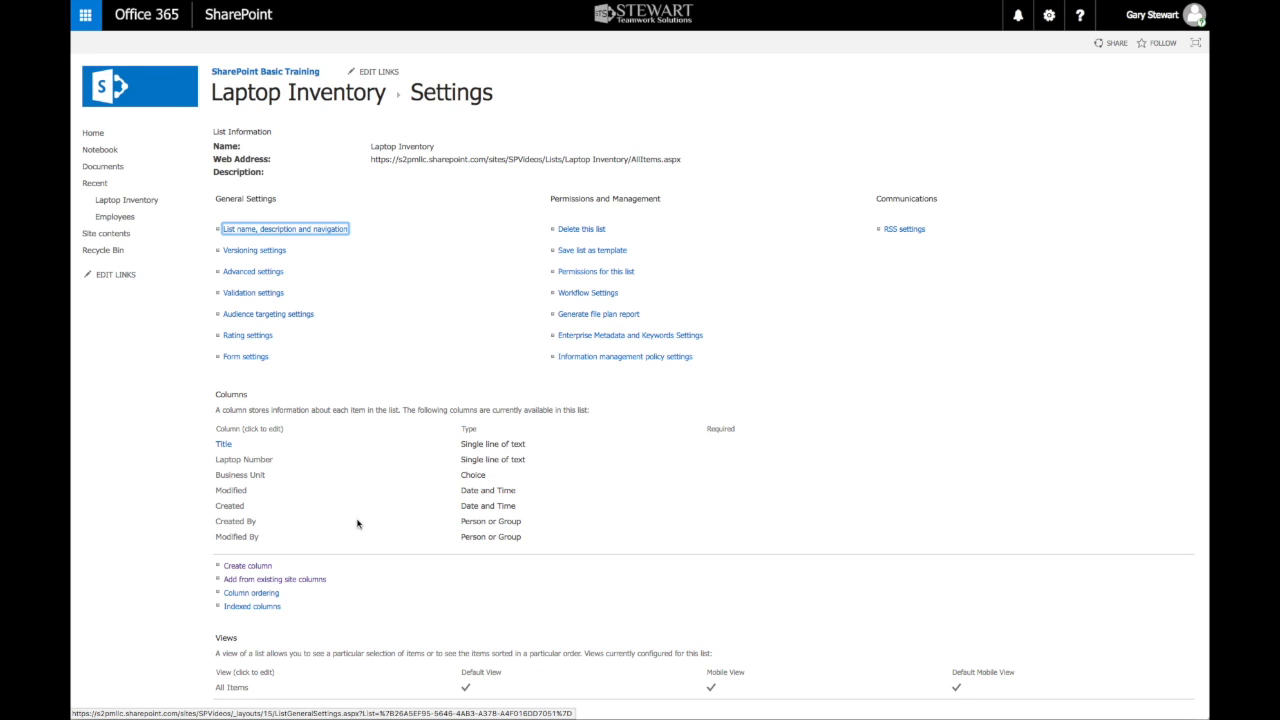
Open the Laptop Inventory list, check the Business Unit choices in a new item form and cancel the form.
{"action": "scroll", "coordinate": [357, 523], "scroll_direction": "down", "scroll_amount": 1}
{"action": "scroll", "coordinate": [357, 523], "scroll_direction": "up", "scroll_amount": 1}
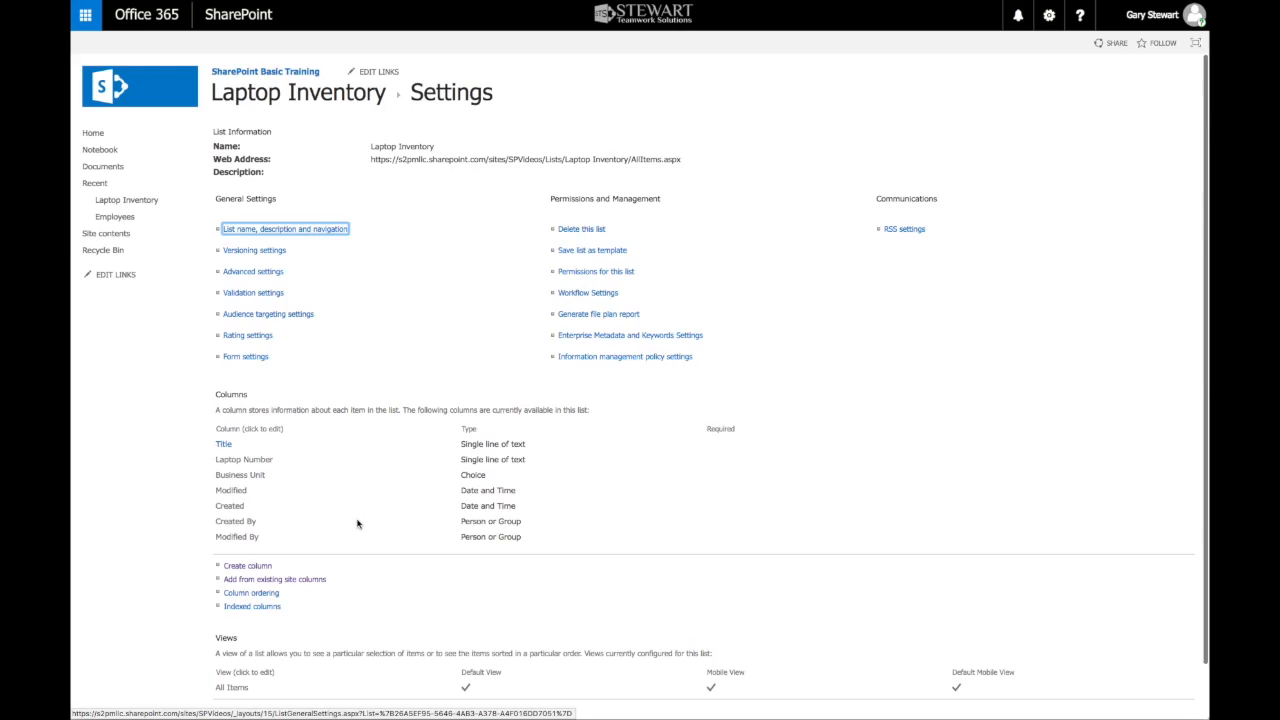
{"action": "left_click", "coordinate": [274, 97]}
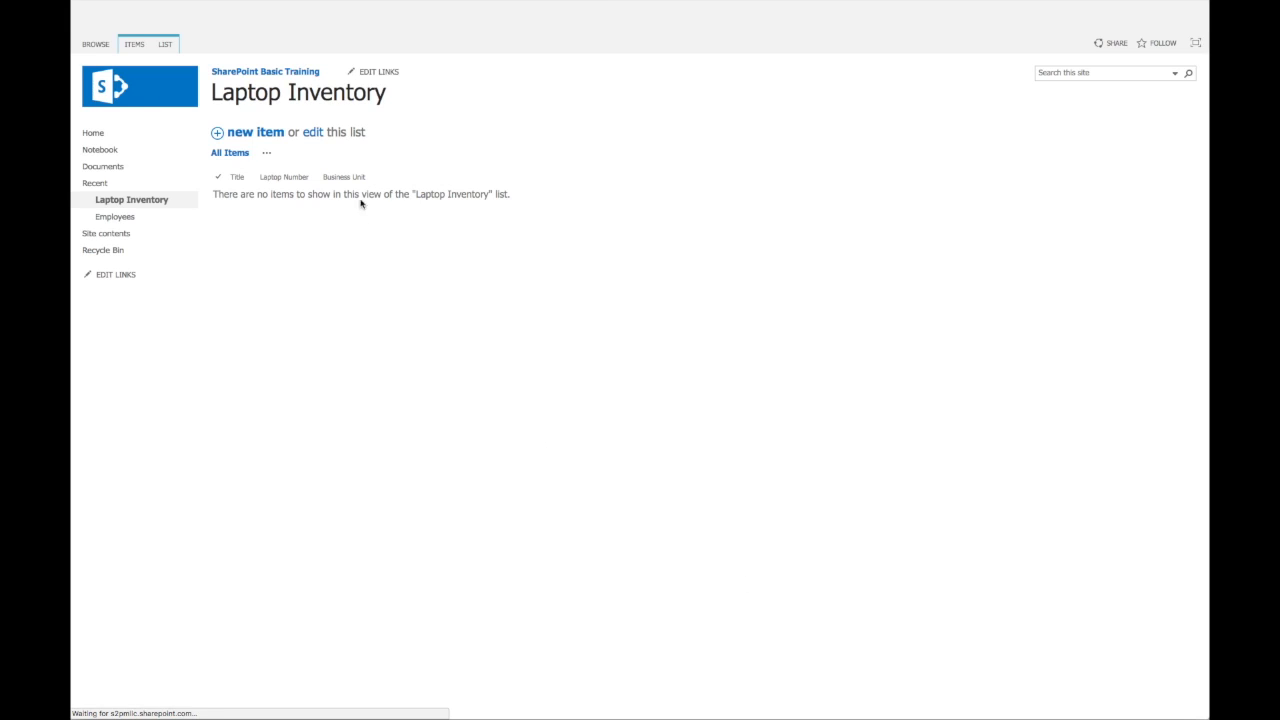
{"action": "left_click", "coordinate": [248, 132]}
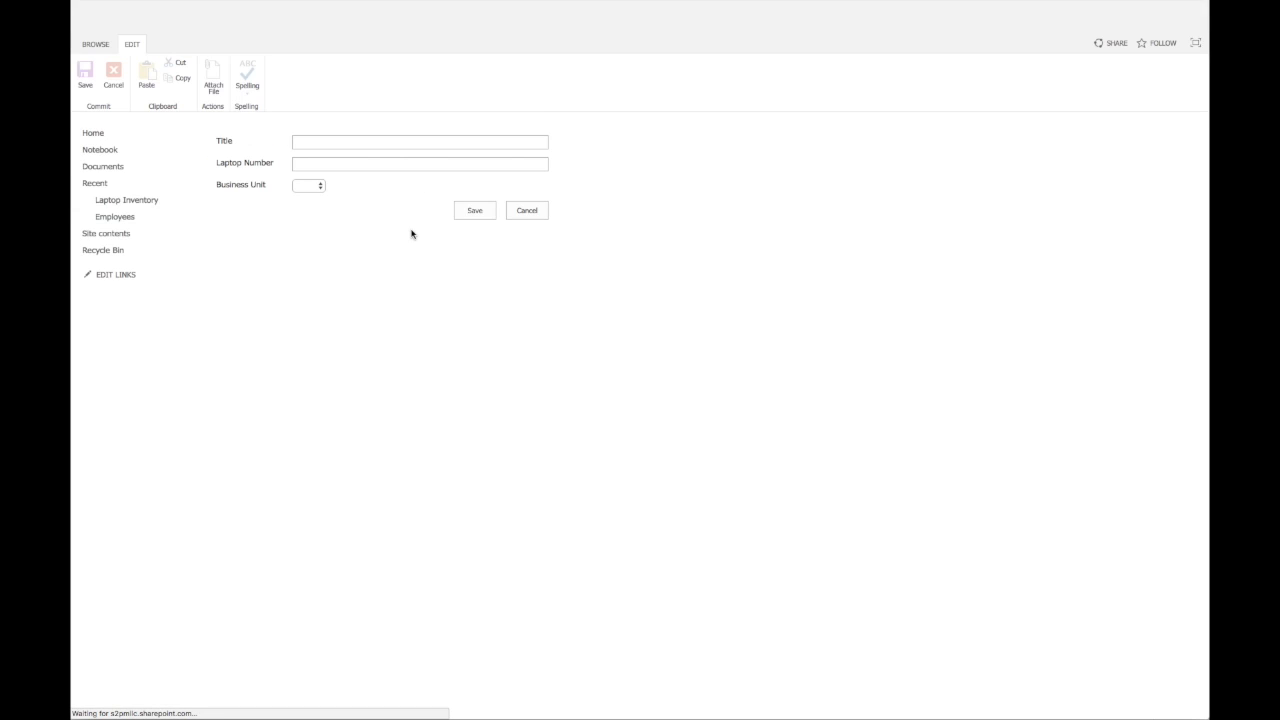
{"action": "left_click", "coordinate": [318, 186]}
{"action": "left_click", "coordinate": [481, 269]}
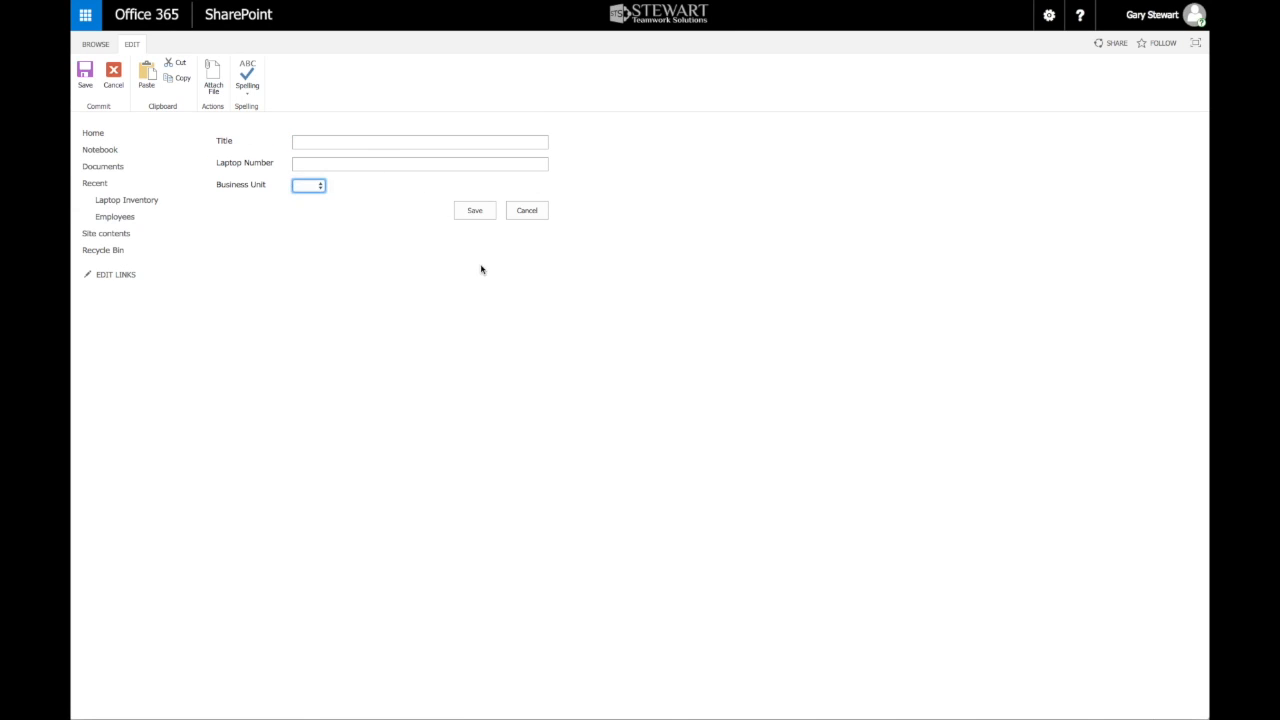
{"action": "left_click", "coordinate": [530, 212]}
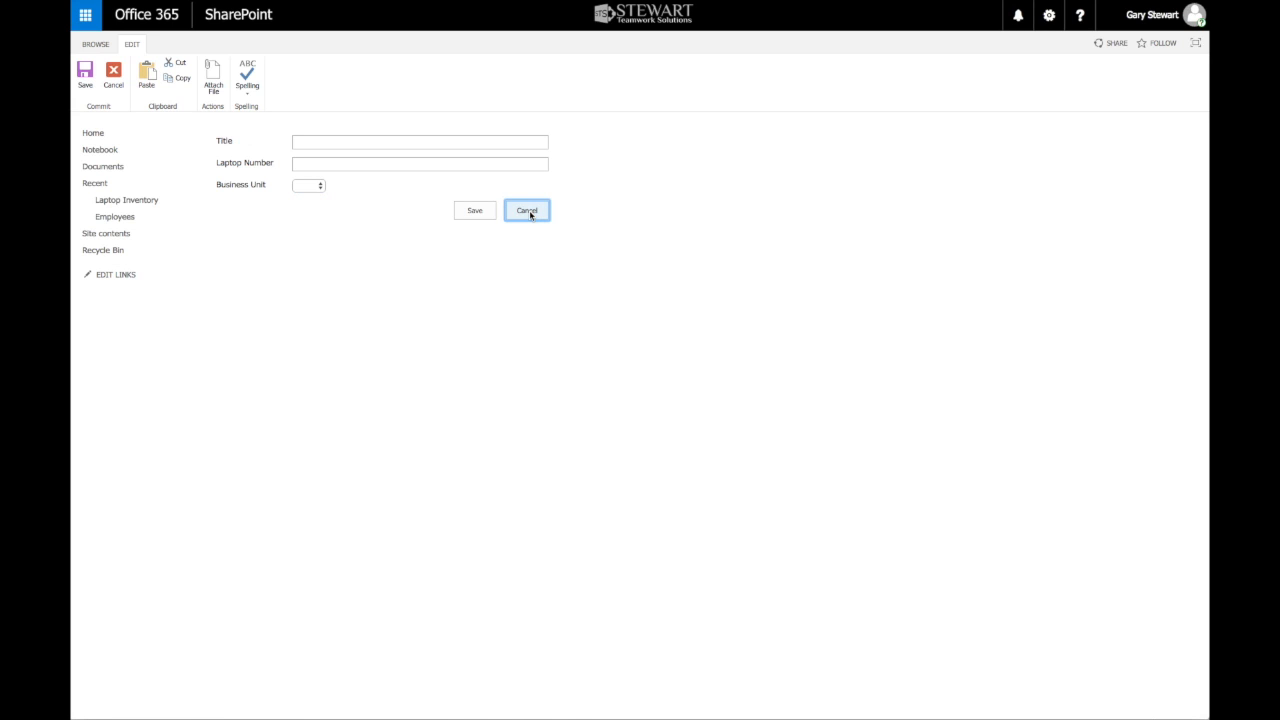